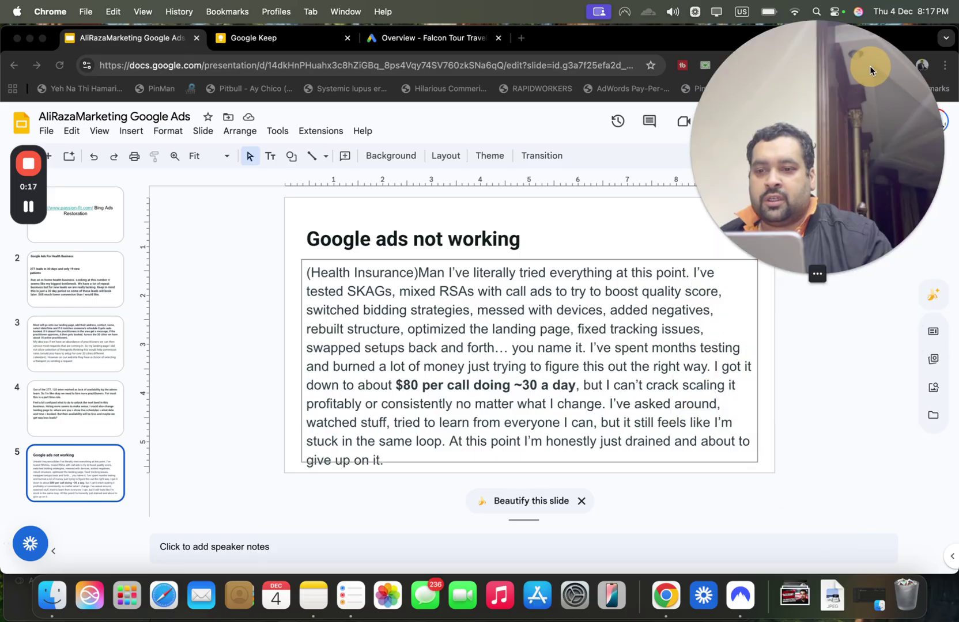
- Add a new slide after slide 5 and start a numbered list in its body with "You are trying too fast."
left_click(535, 221)
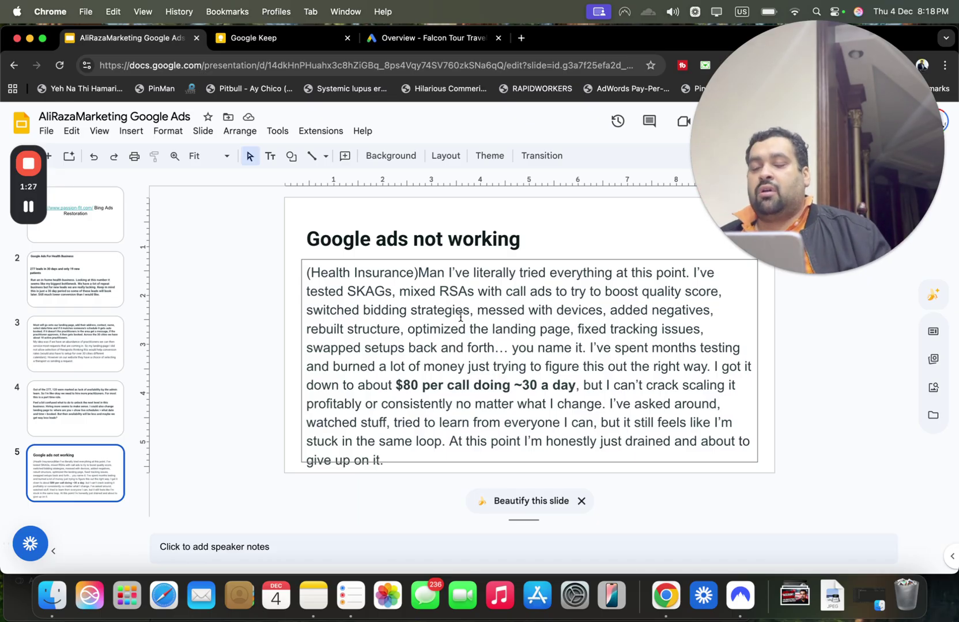
right_click(40, 483)
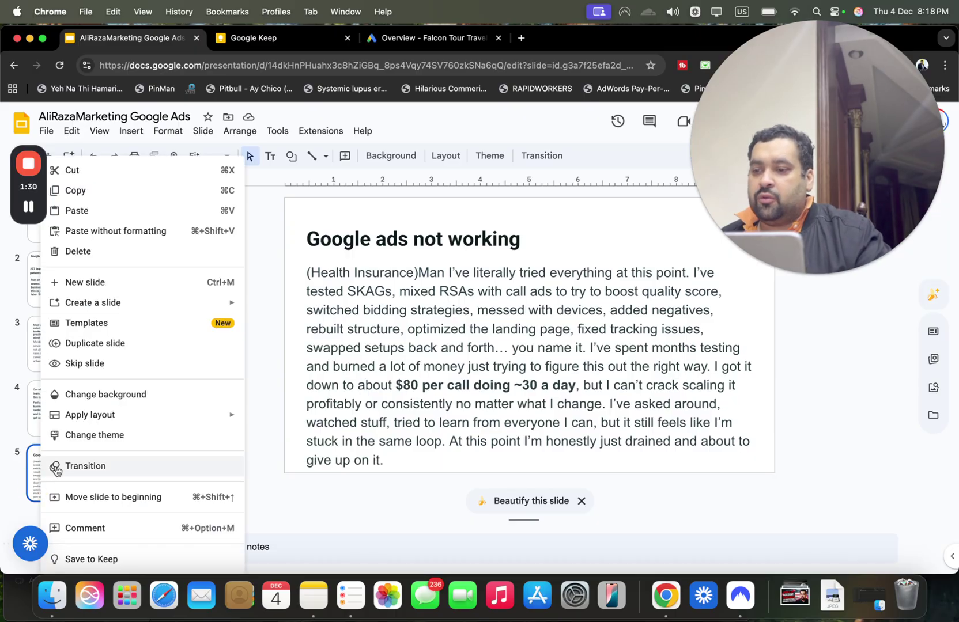
left_click(202, 282)
left_click(403, 279)
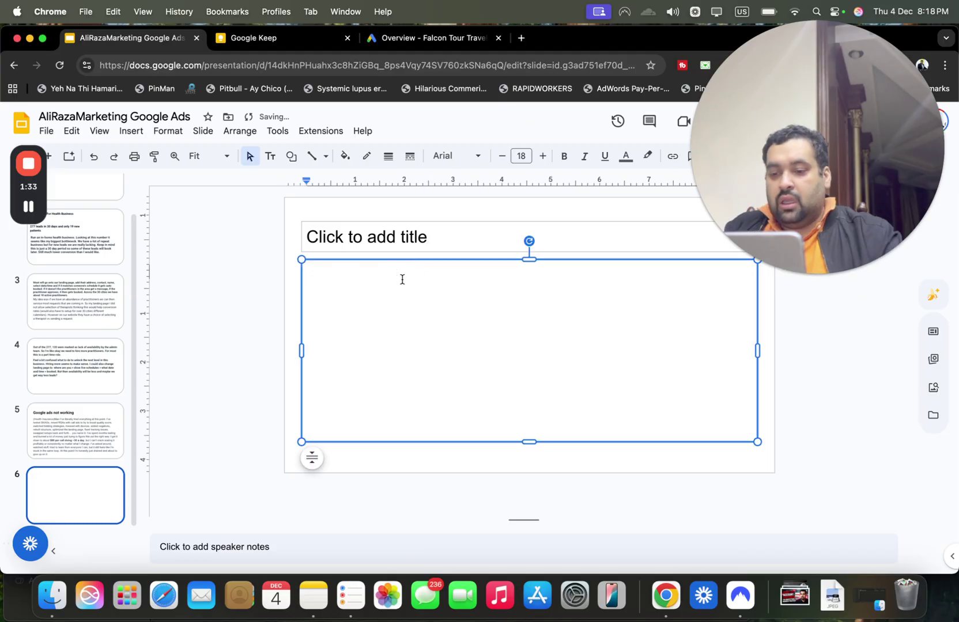
key("super+shift+7")
type("You")
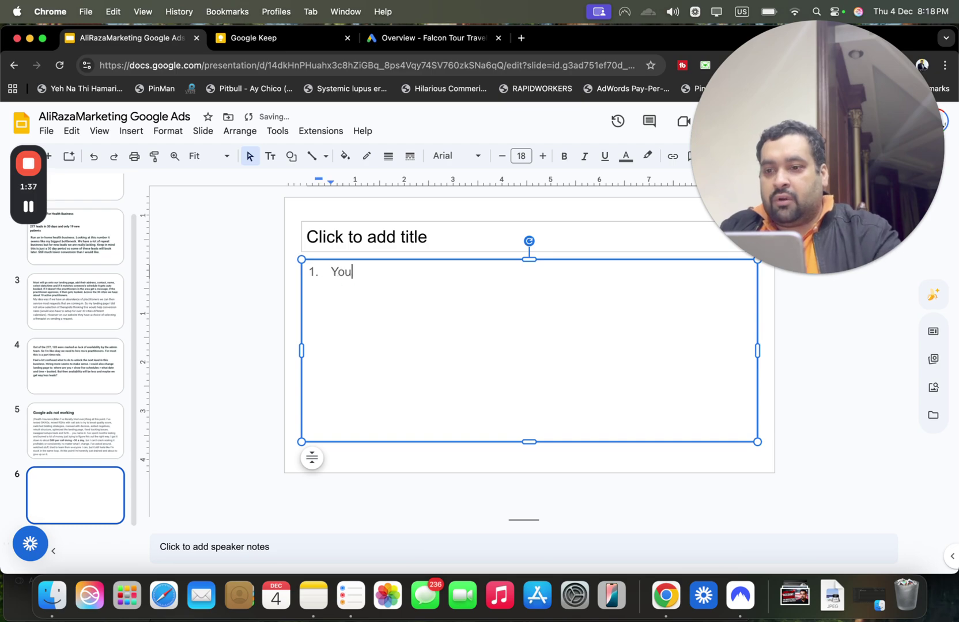
type(" are trying to")
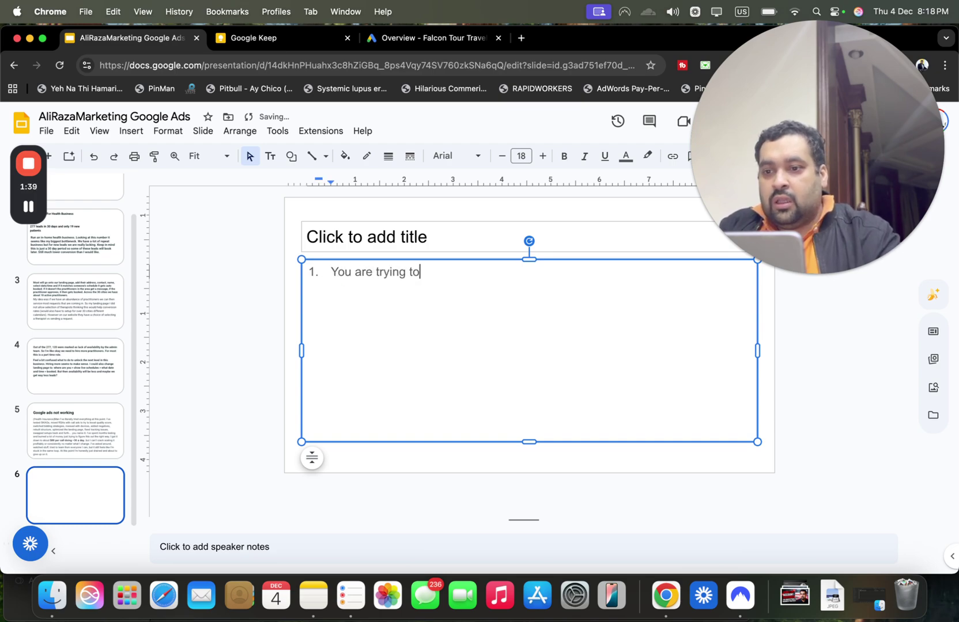
type("o fast.")
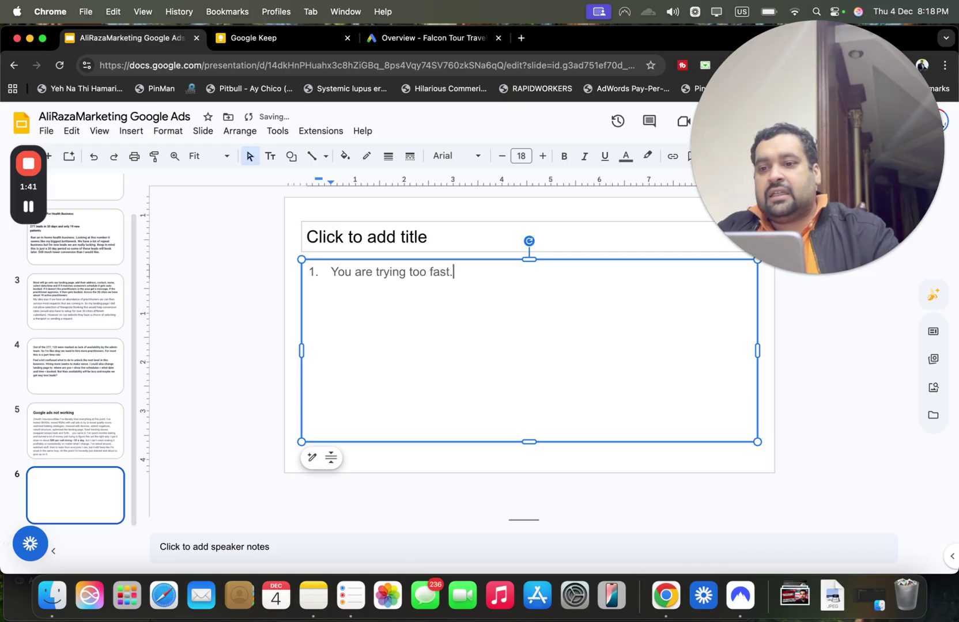
- Set the font size of the list item "You are trying too fast." to 23
left_click_drag(466, 268, 331, 267)
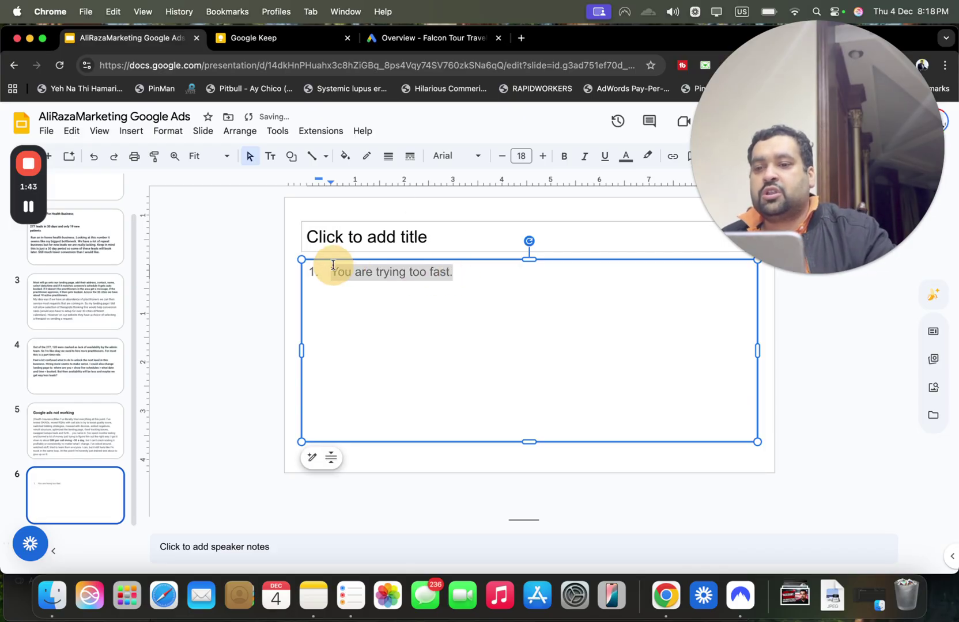
left_click(543, 157)
left_click(542, 157)
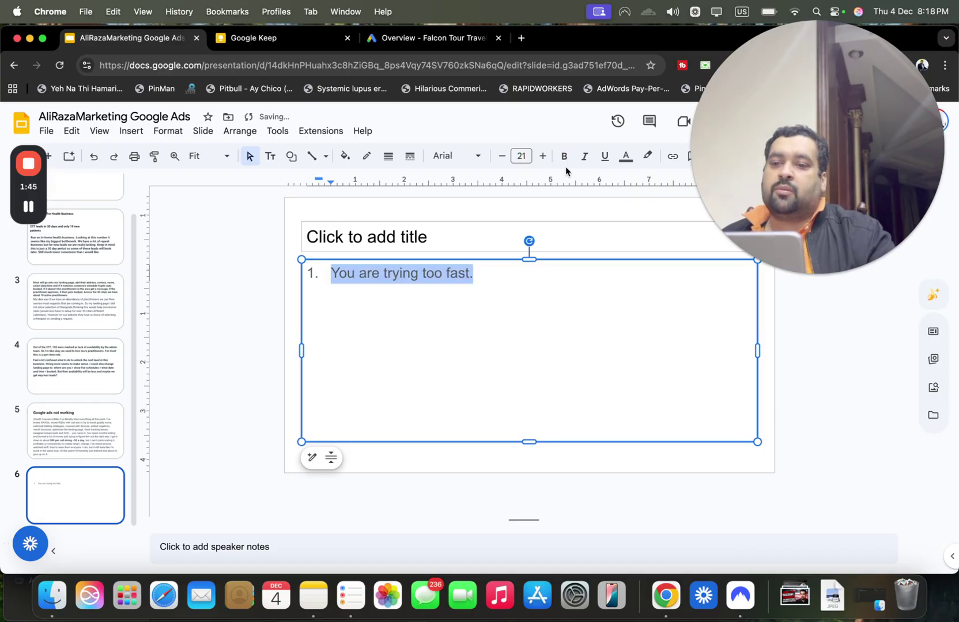
left_click(544, 158)
left_click(544, 158)
left_click(544, 158)
- Add "Quality score." as the second item of the numbered list
left_click(551, 292)
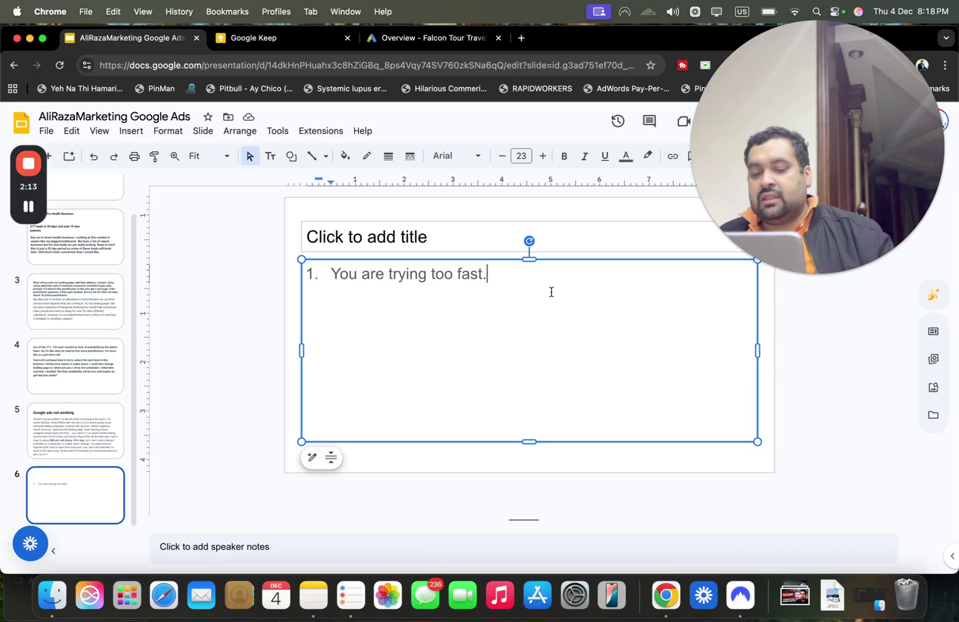
key("Return")
type("Quality score.")
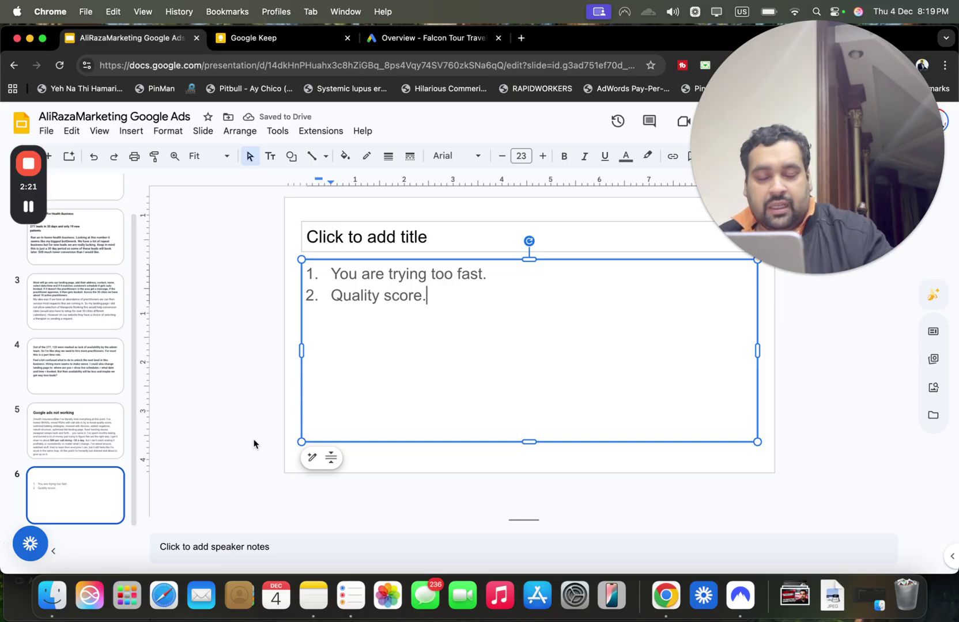
- Switch to Google Ads and check the Quality Score of the first "party bus rental" keyword in the search keywords list
left_click(455, 41)
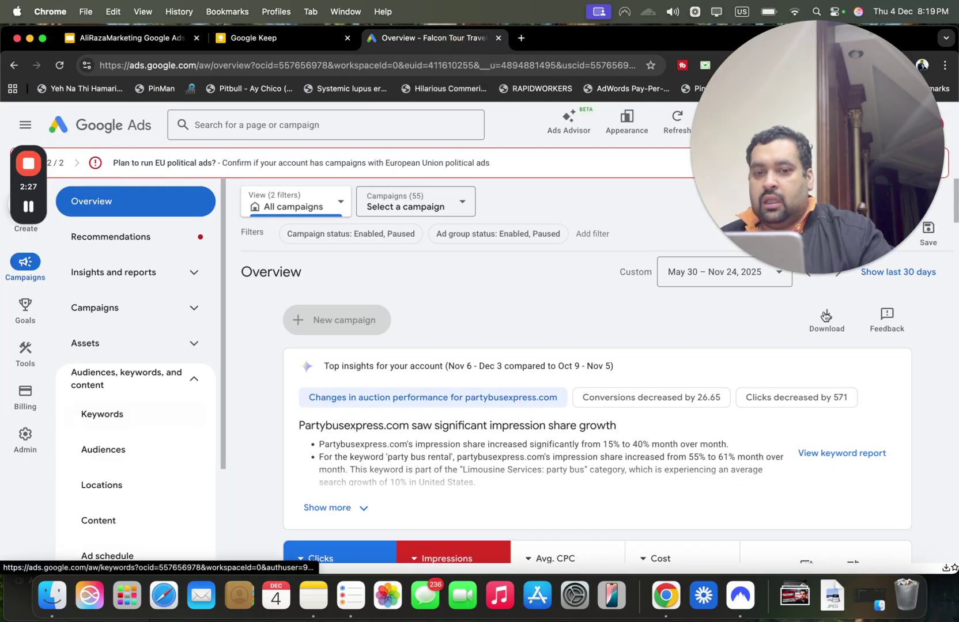
scroll(955, 212, "down", 3)
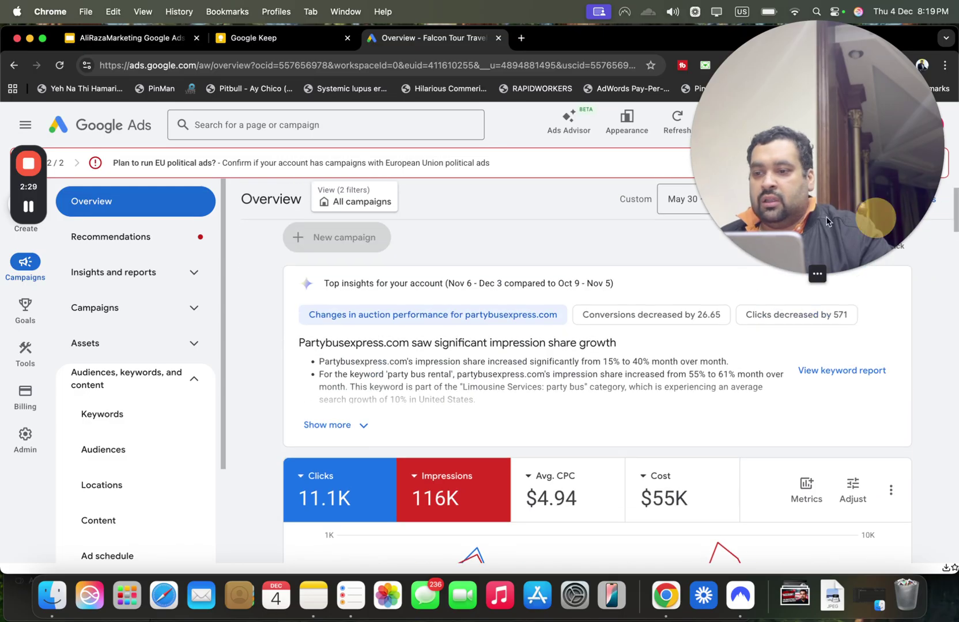
left_click(112, 418)
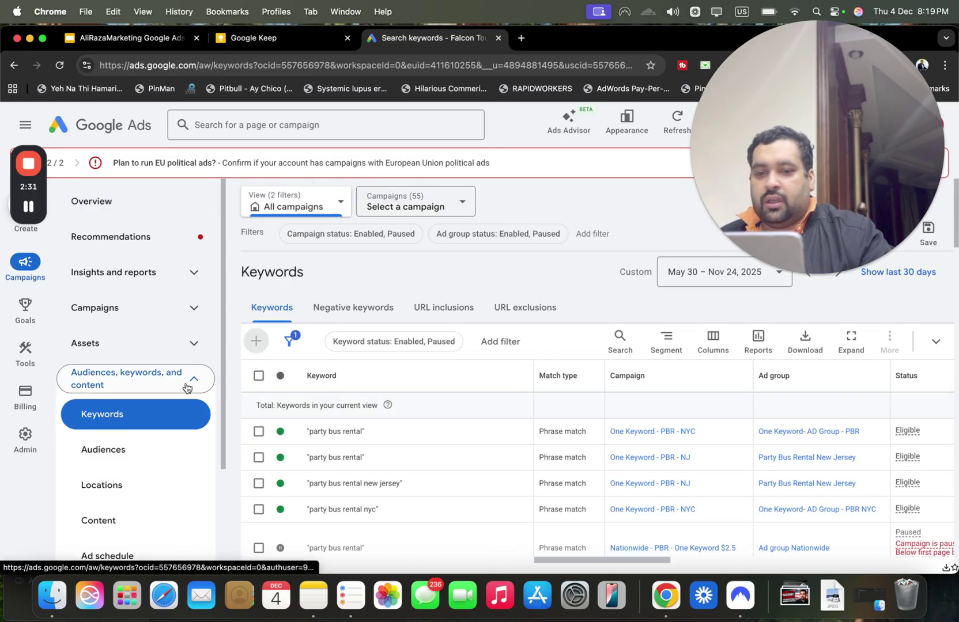
left_click_drag(589, 560, 686, 562)
mouse_move(626, 439)
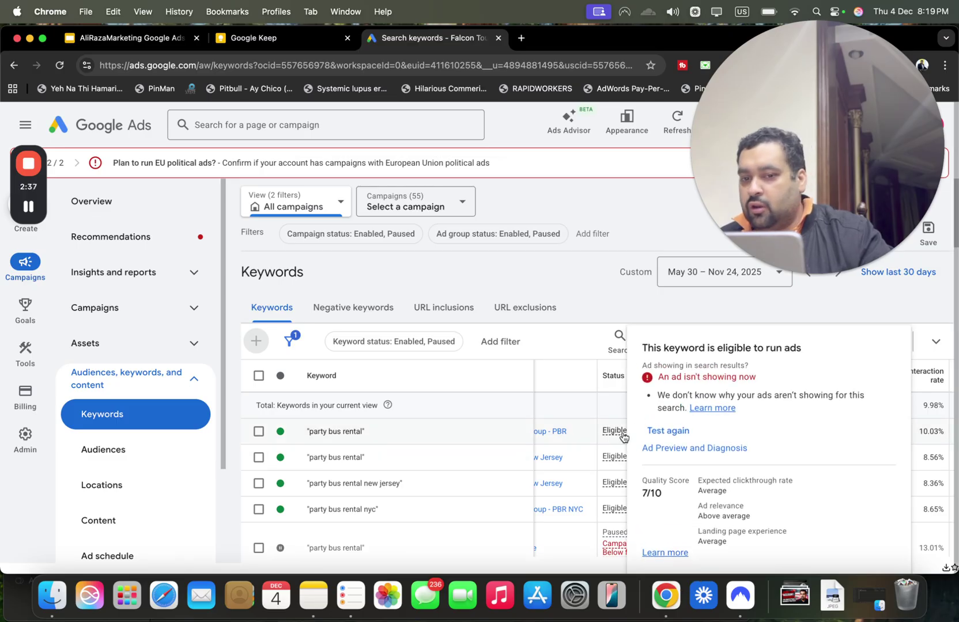
left_click_drag(675, 499, 642, 494)
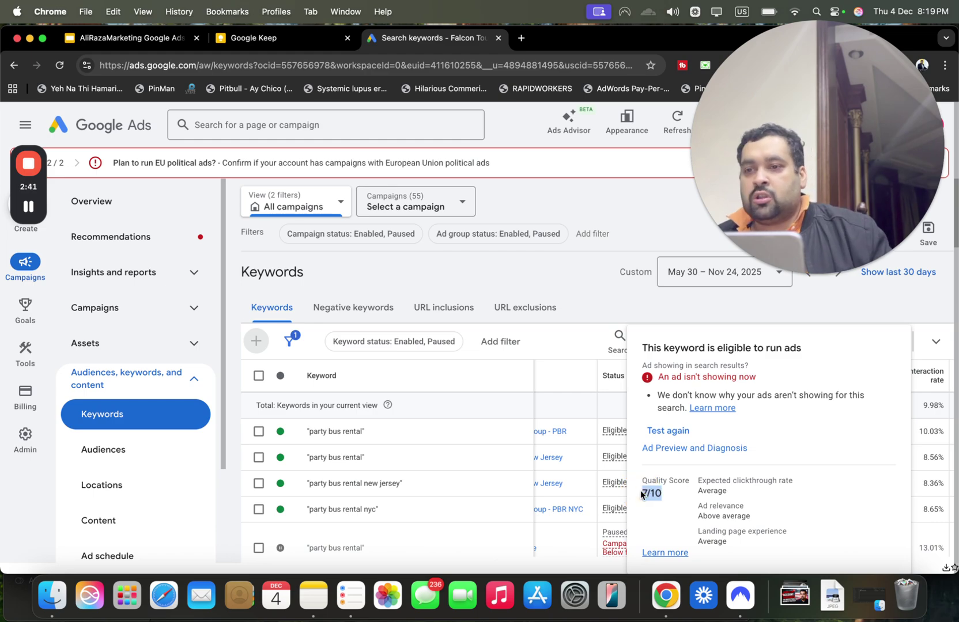
- Return to the Google Slides presentation, recheck slide 5, and add "Tracking ." as the third item of slide 6's list
left_click(129, 38)
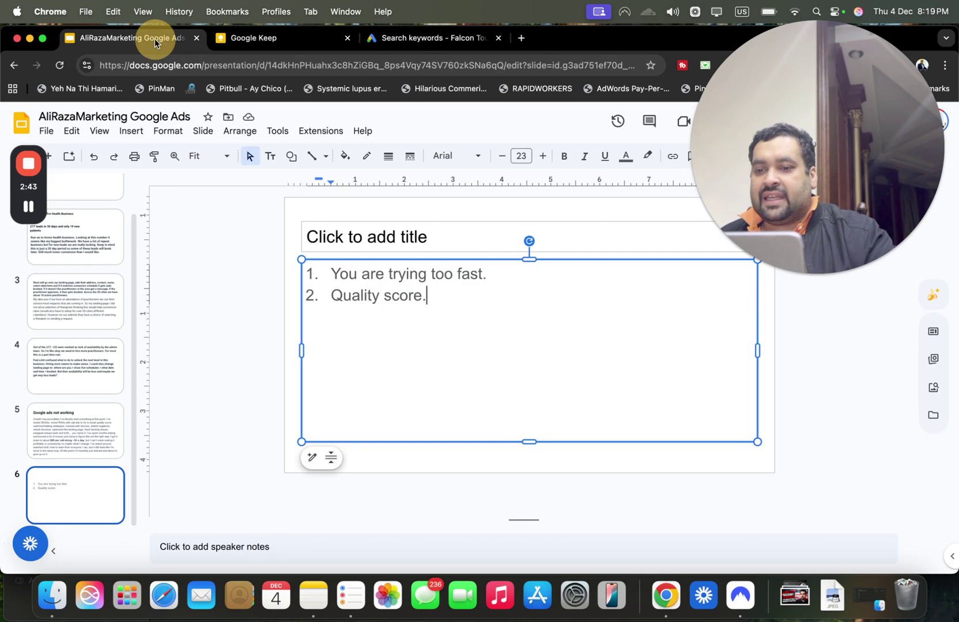
left_click(43, 431)
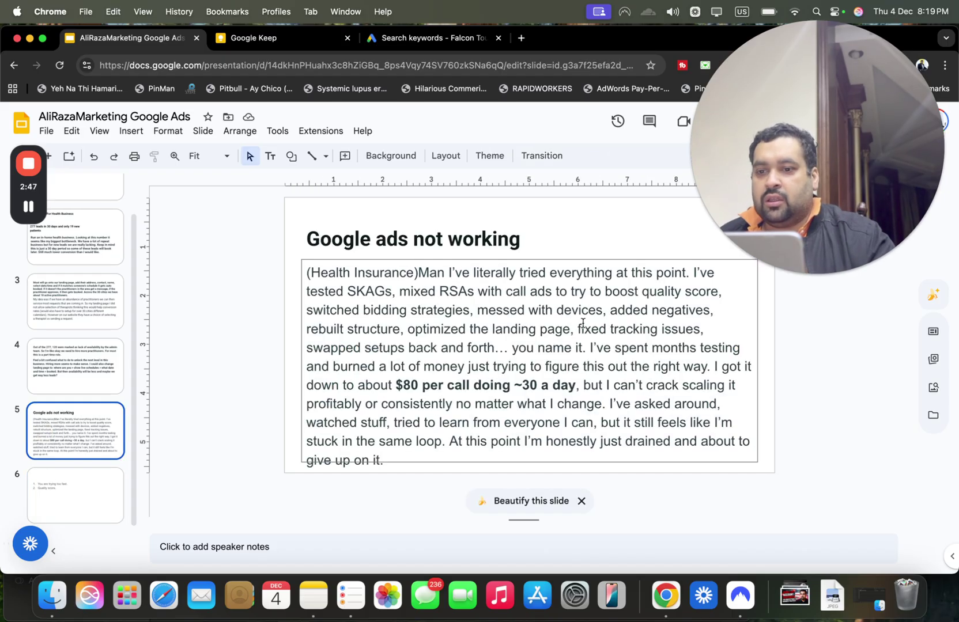
left_click(85, 500)
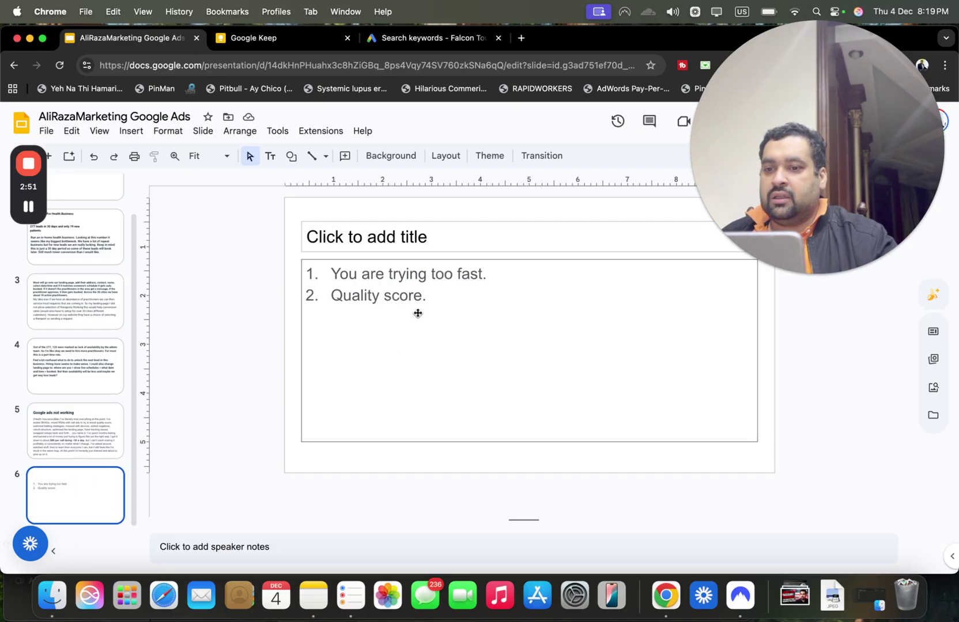
left_click(427, 298)
key("Return")
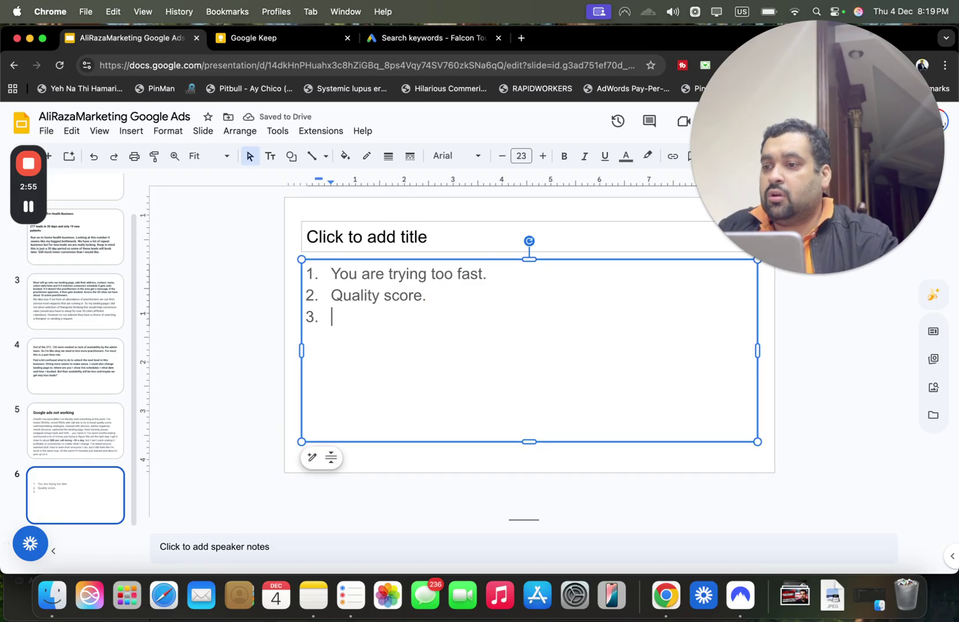
type("Tracking .")
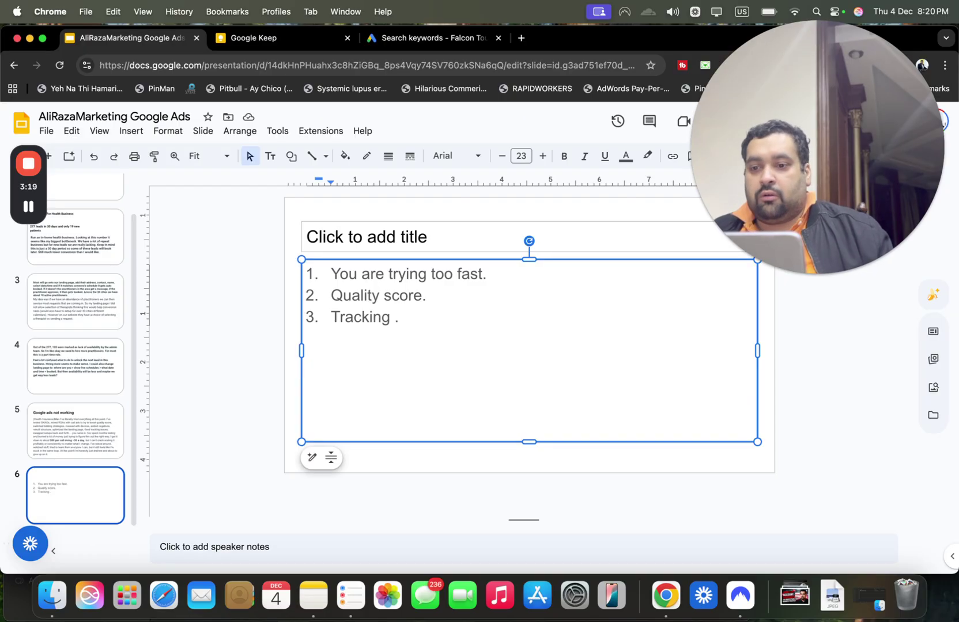
- Add "Heatmap." and "Anti fraud click setup. Analytical." as the fourth and fifth items of the numbered list
key("Return")
type("H")
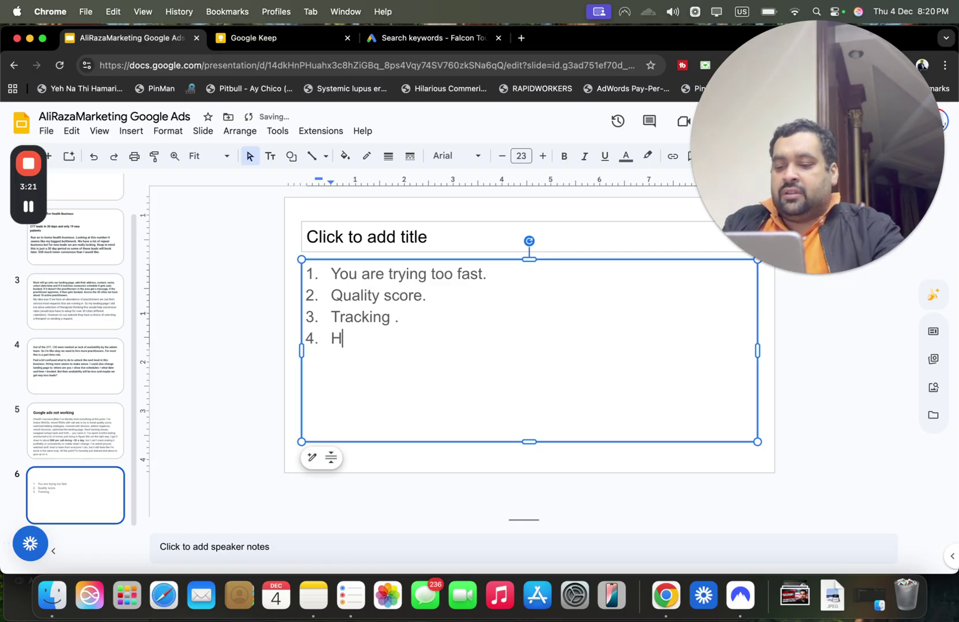
type("eatmap.")
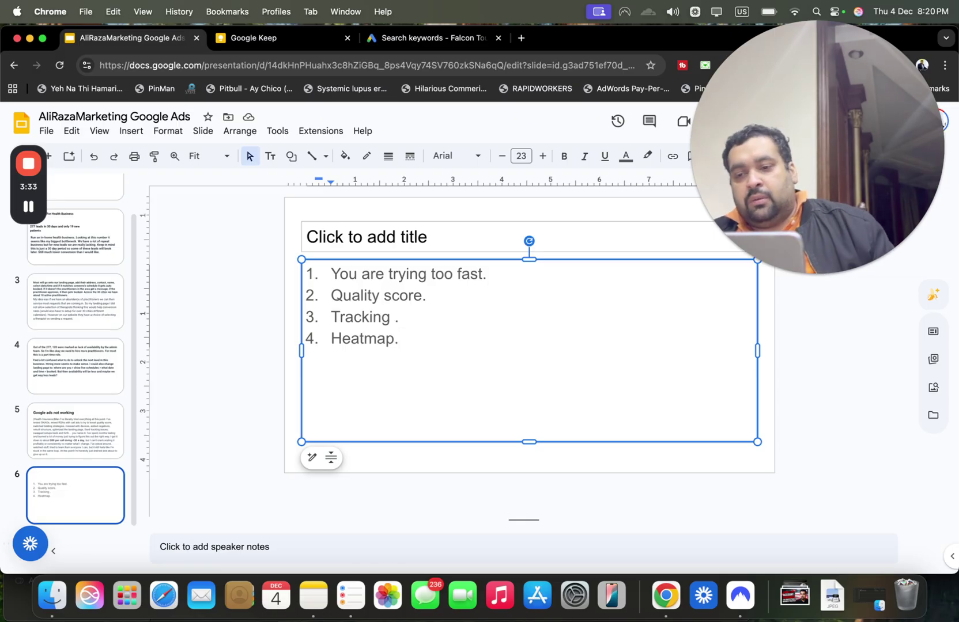
key("Return")
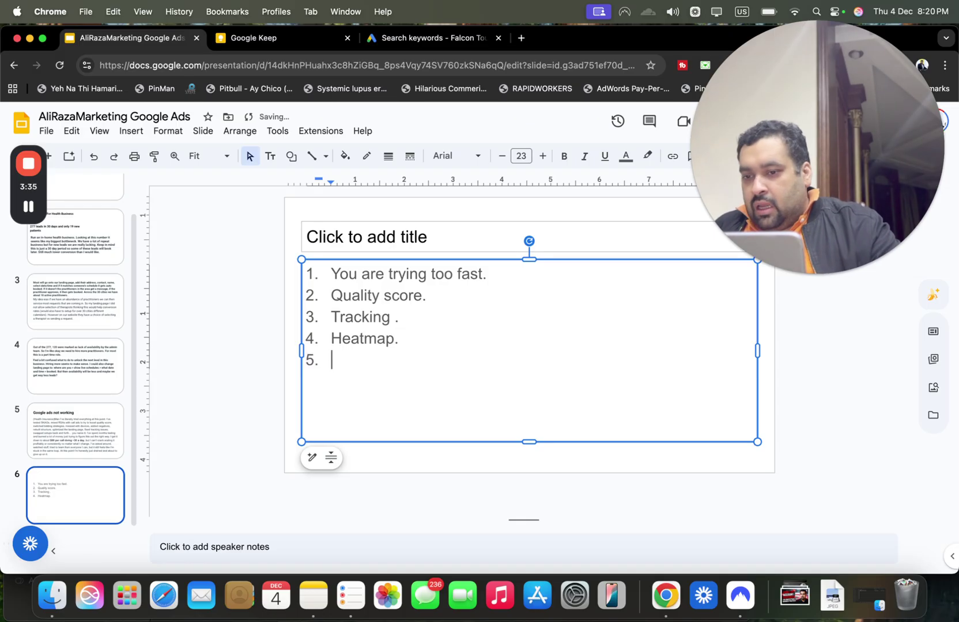
type("Anti fr")
type("aud ")
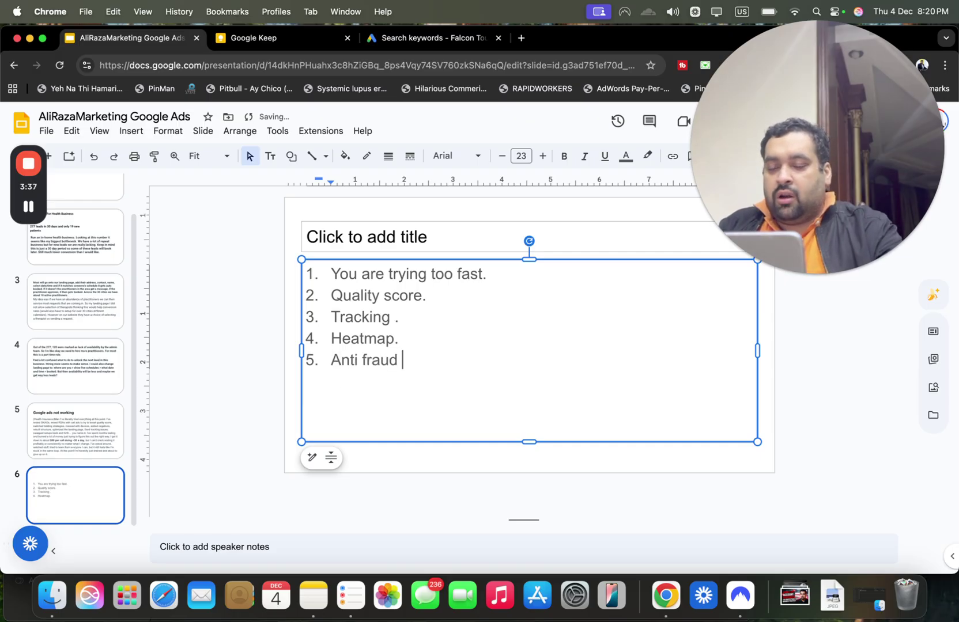
type("click setup.")
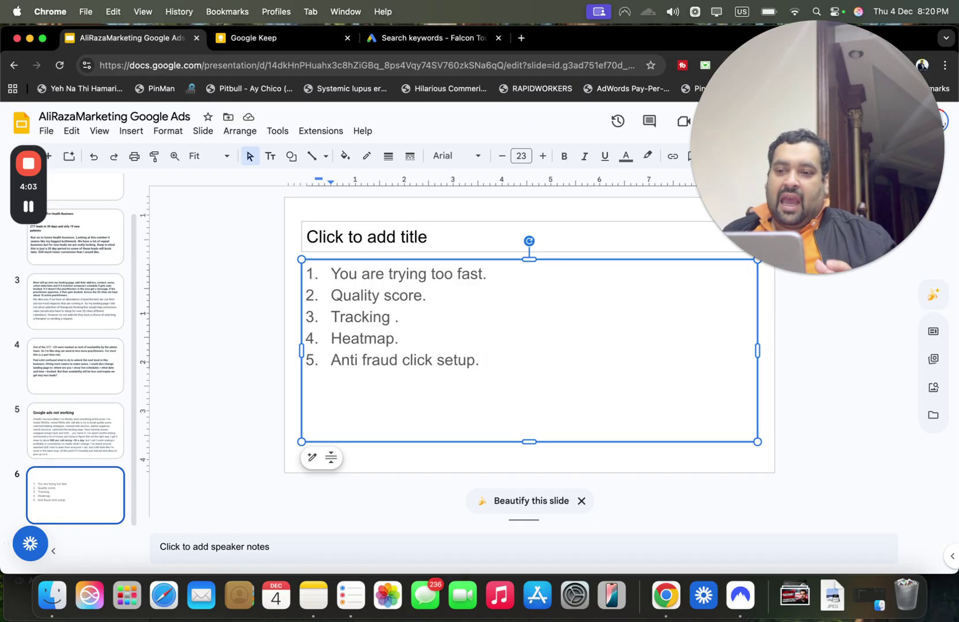
type("Analytical.")
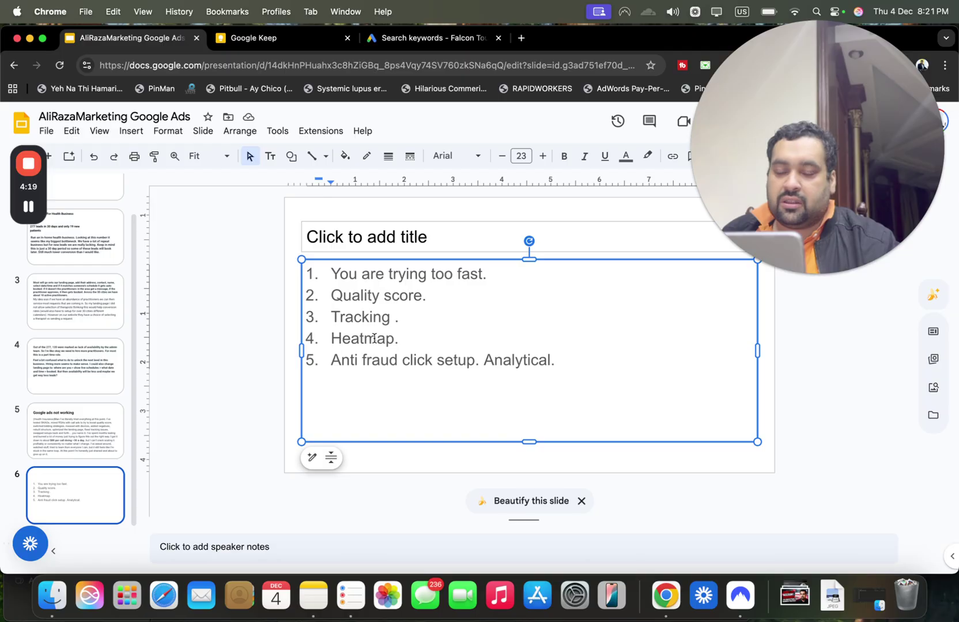
- Add "Competitor analysis." as the sixth item of the numbered list
key("Return")
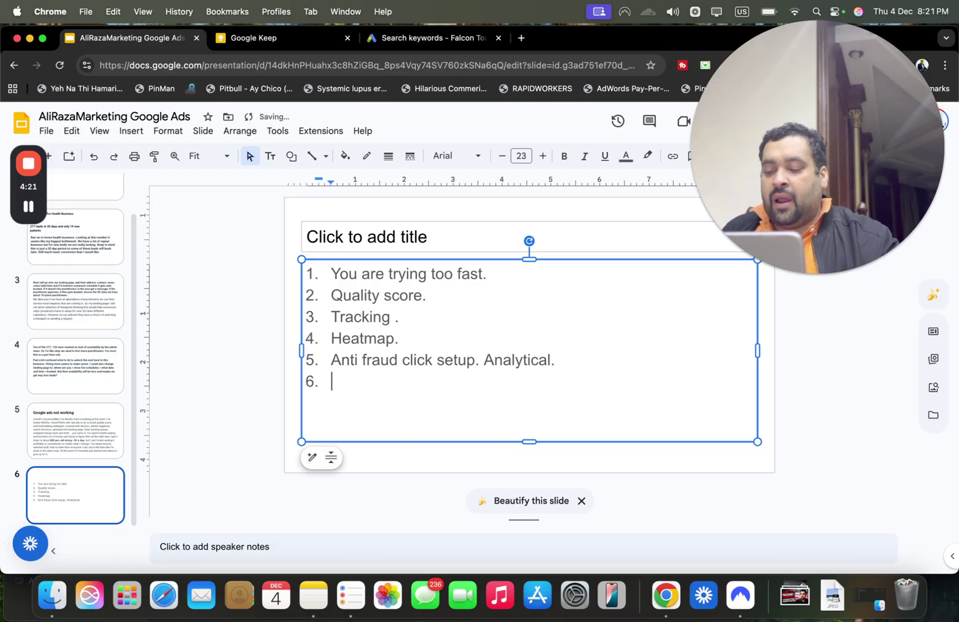
type("Competitor ")
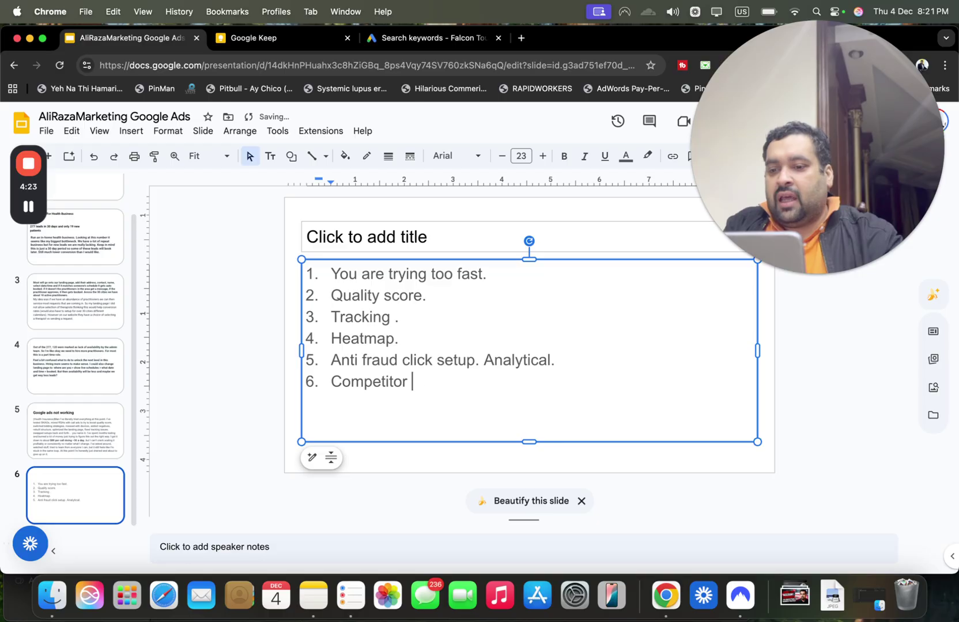
type("analysis.")
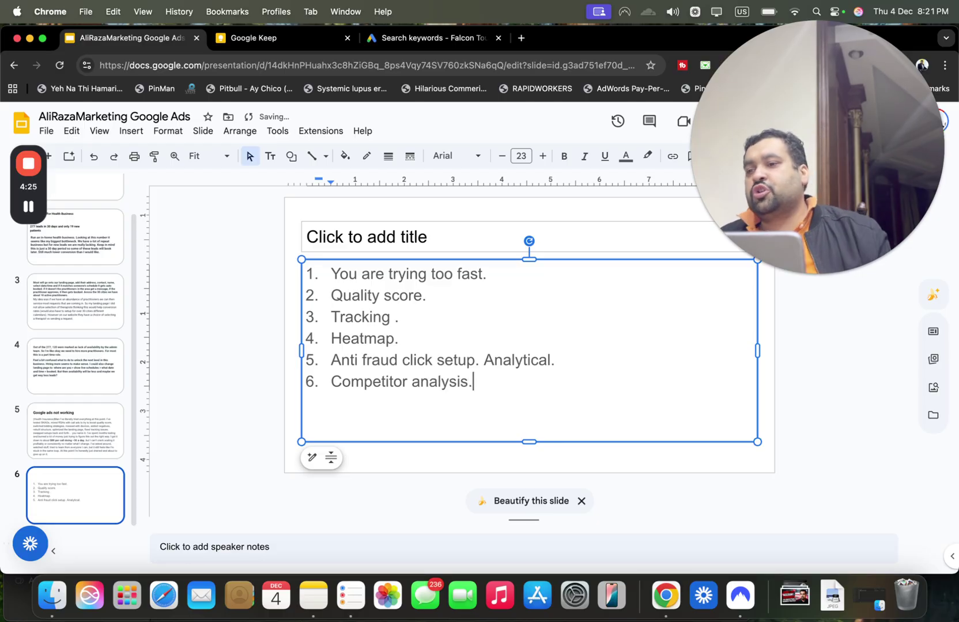
- Recheck slide 5 and add "Seasonal changes." as the seventh item of the numbered list on slide 6
left_click(69, 413)
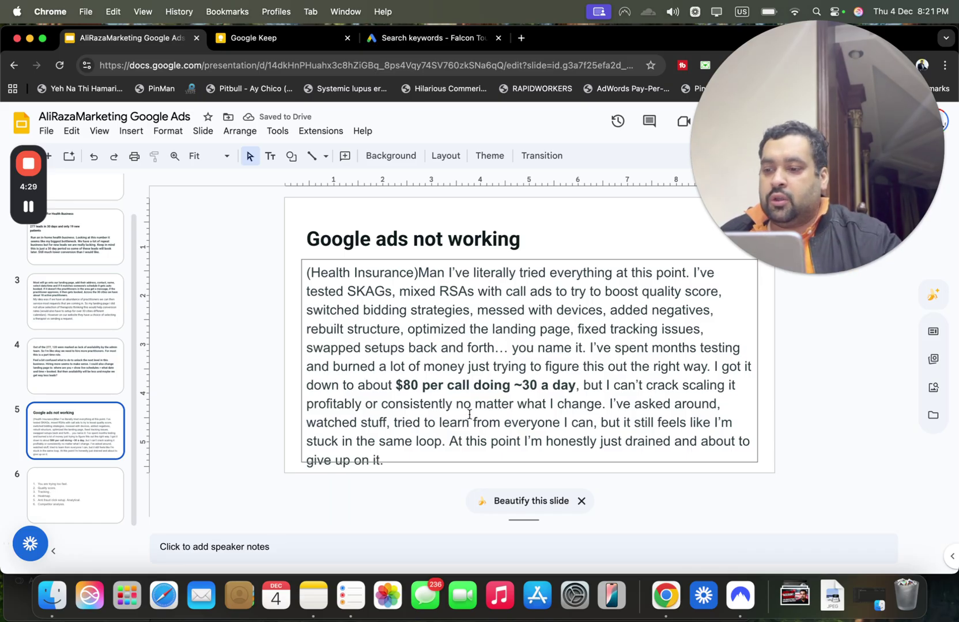
left_click(76, 483)
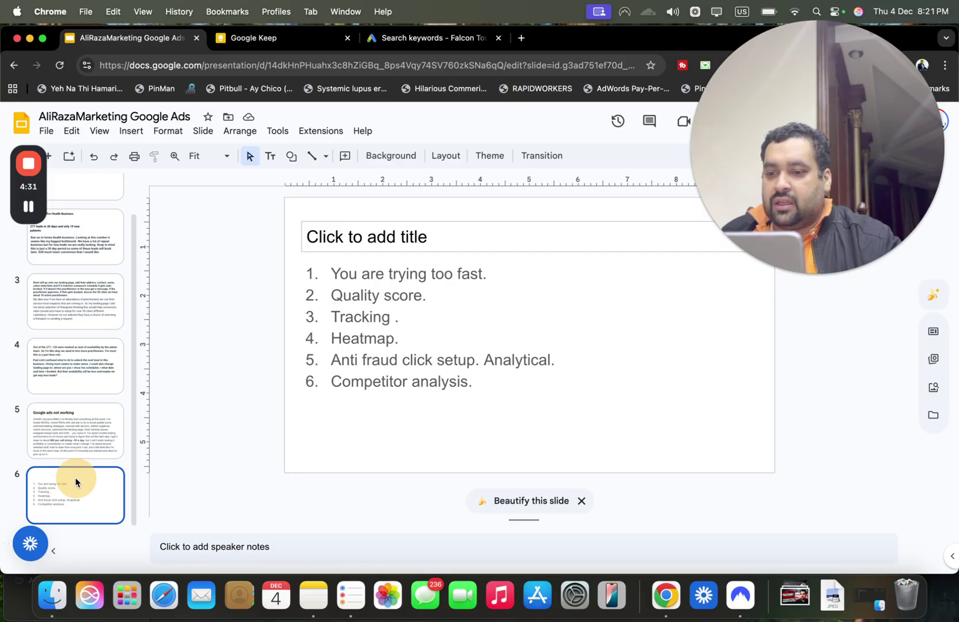
left_click(485, 386)
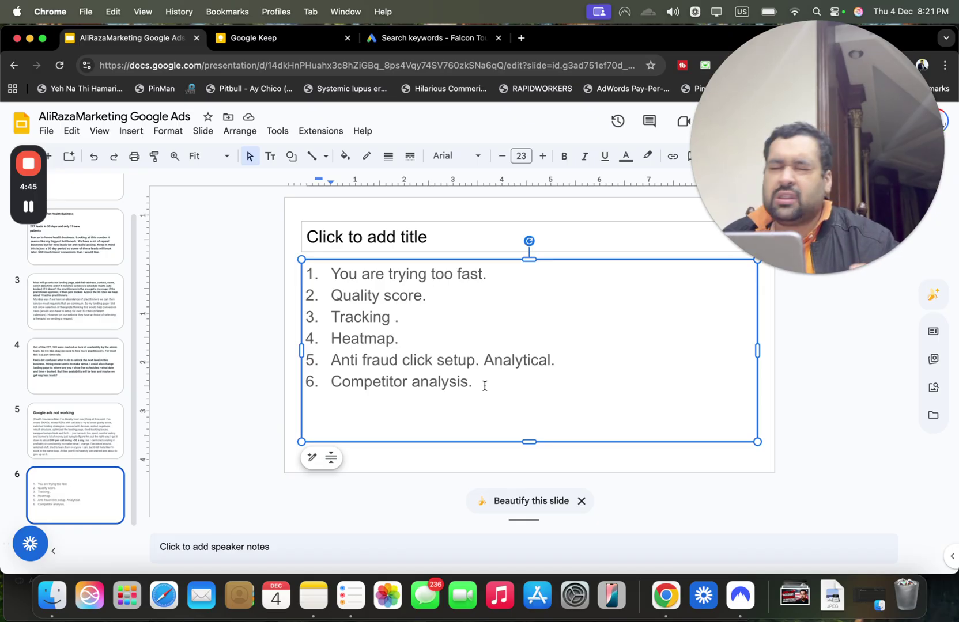
key("Return")
type("S")
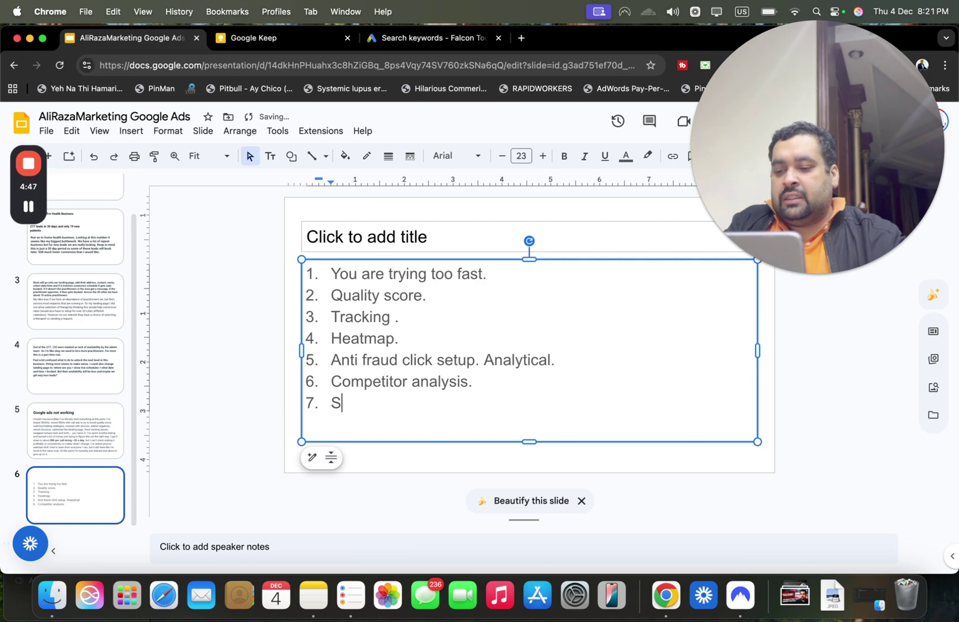
type("easonal changes.")
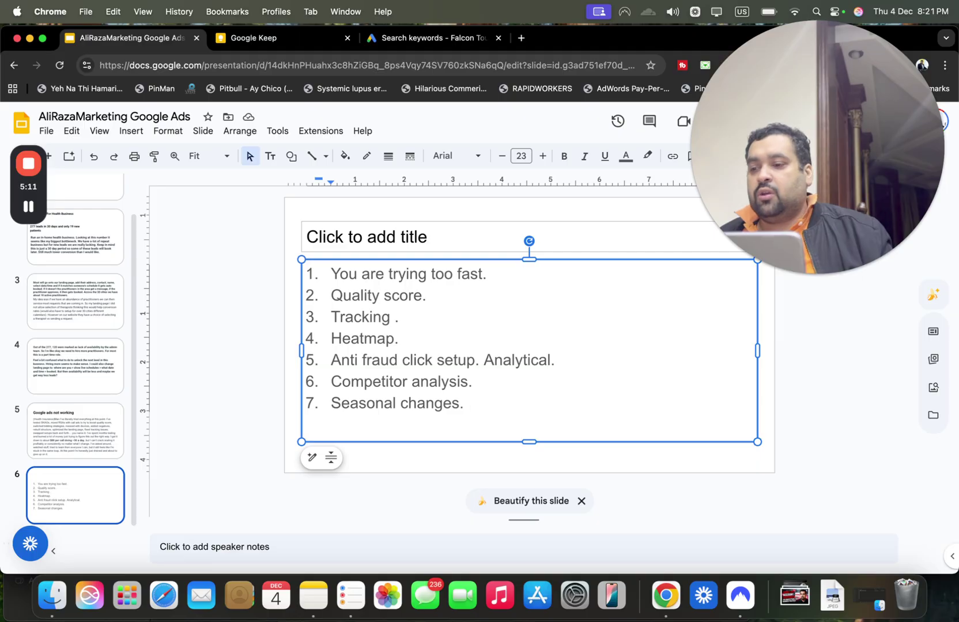
- Add a new blank title-and-body slide after slide 6
right_click(112, 513)
left_click(245, 281)
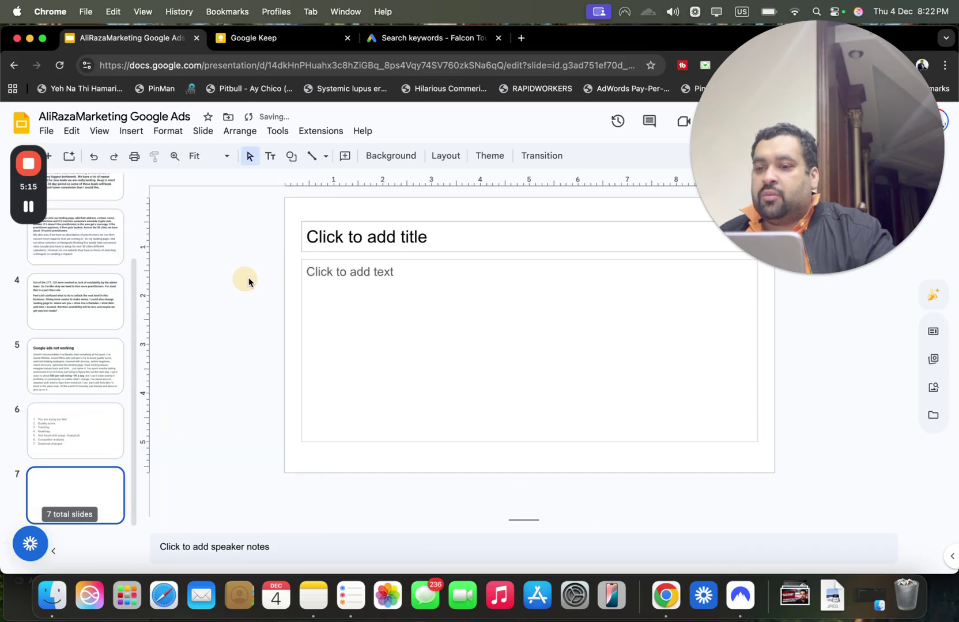
- Recheck slide 5 and enter "Maximise clicks. Maximise conversions." as the first line of slide 7's body text
left_click(71, 381)
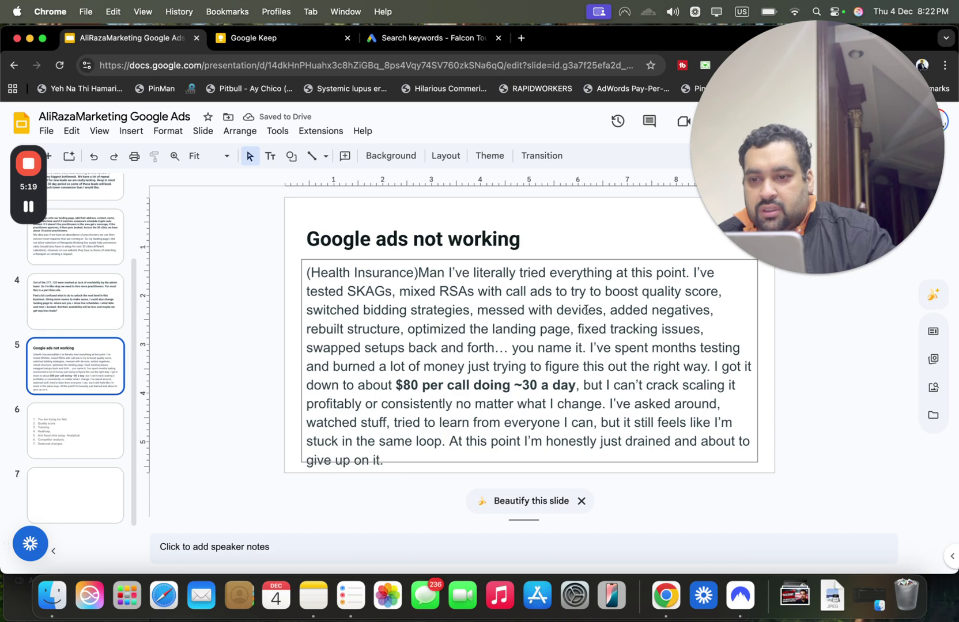
left_click(111, 512)
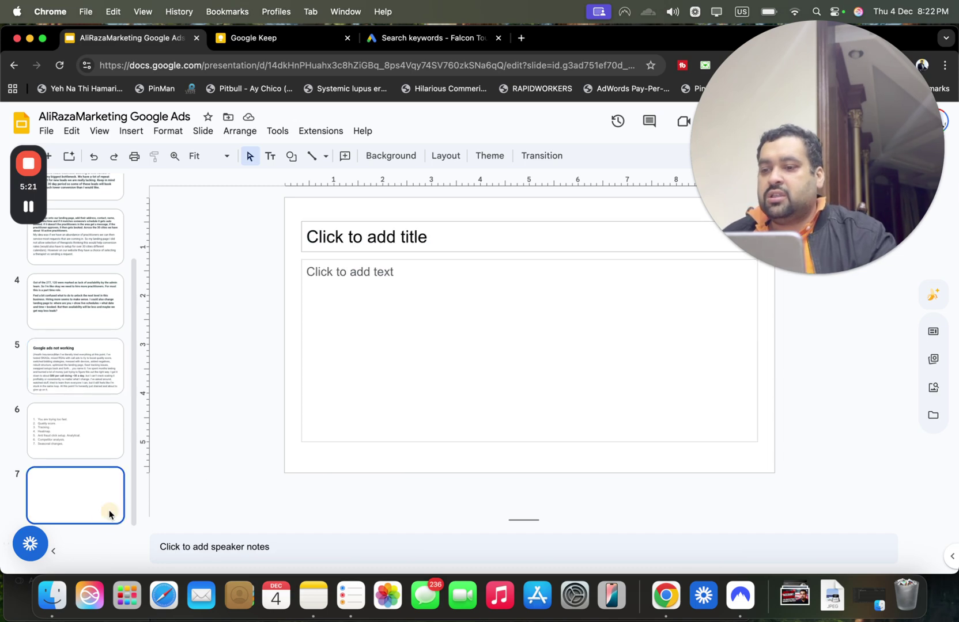
left_click(458, 281)
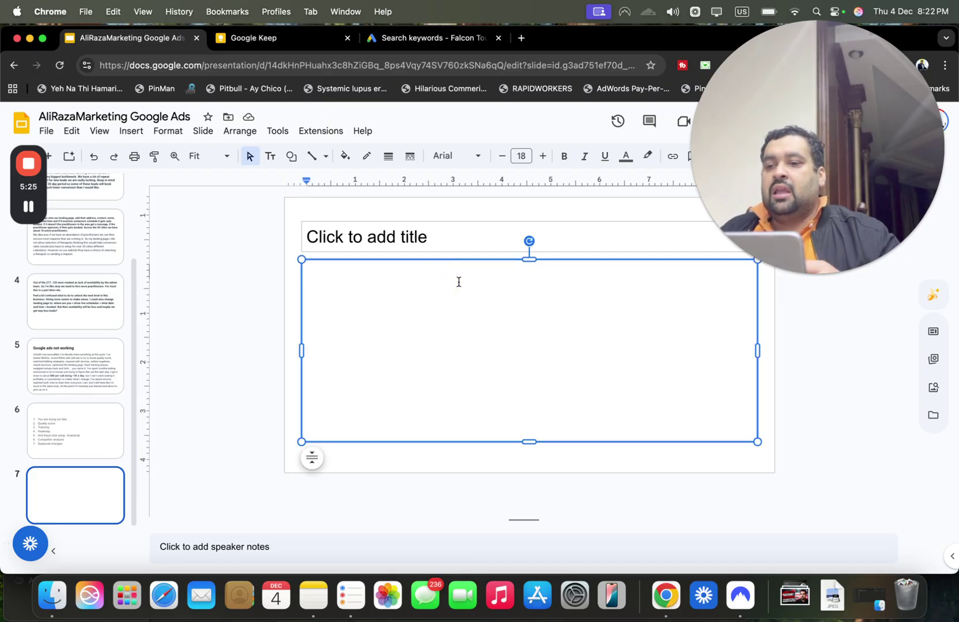
type("Maximise")
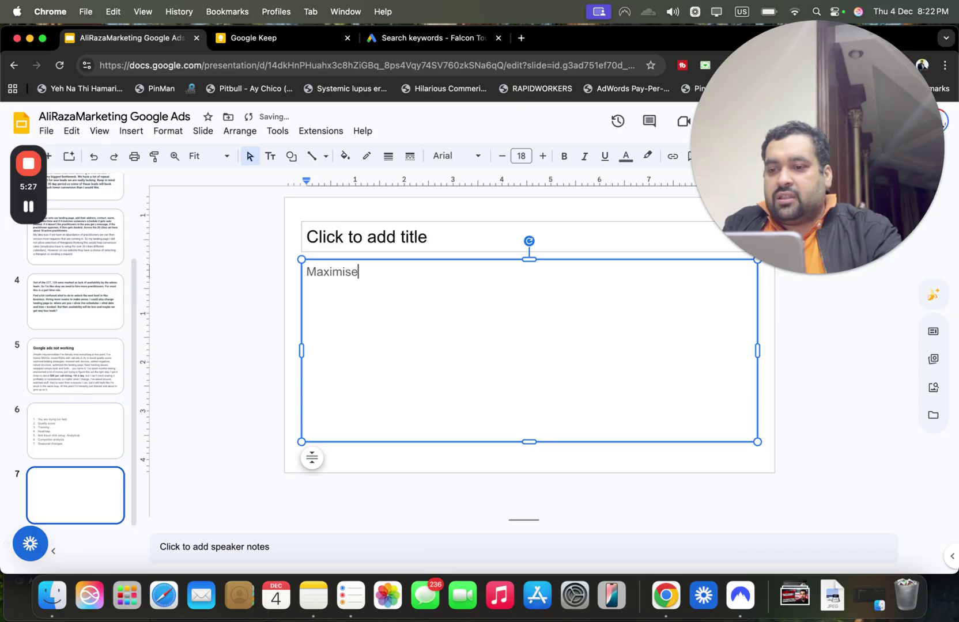
type(" conver")
key("BackSpace")
key("BackSpace")
key("BackSpace")
key("BackSpace")
key("BackSpace")
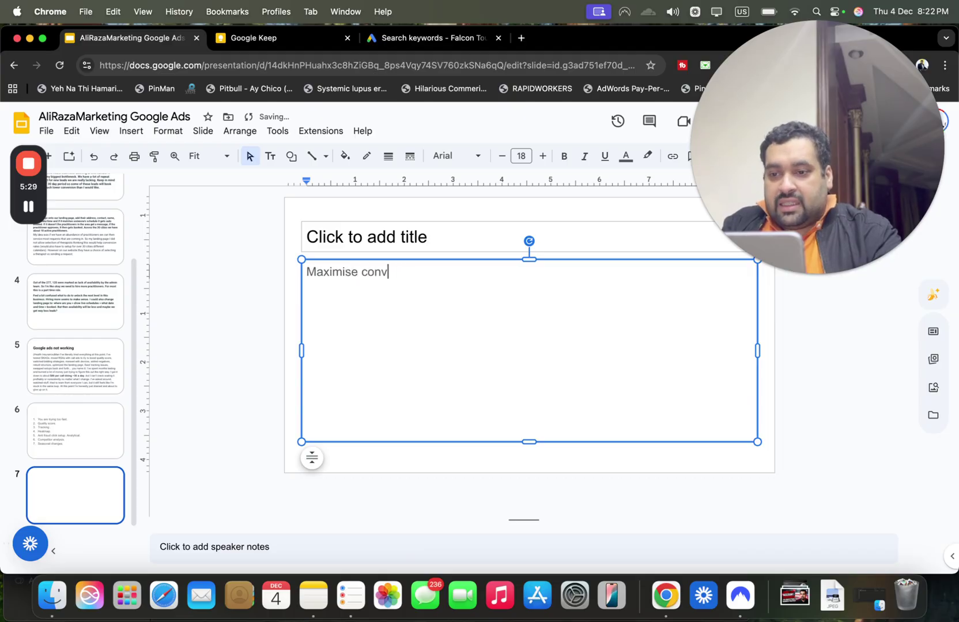
type("licks. ")
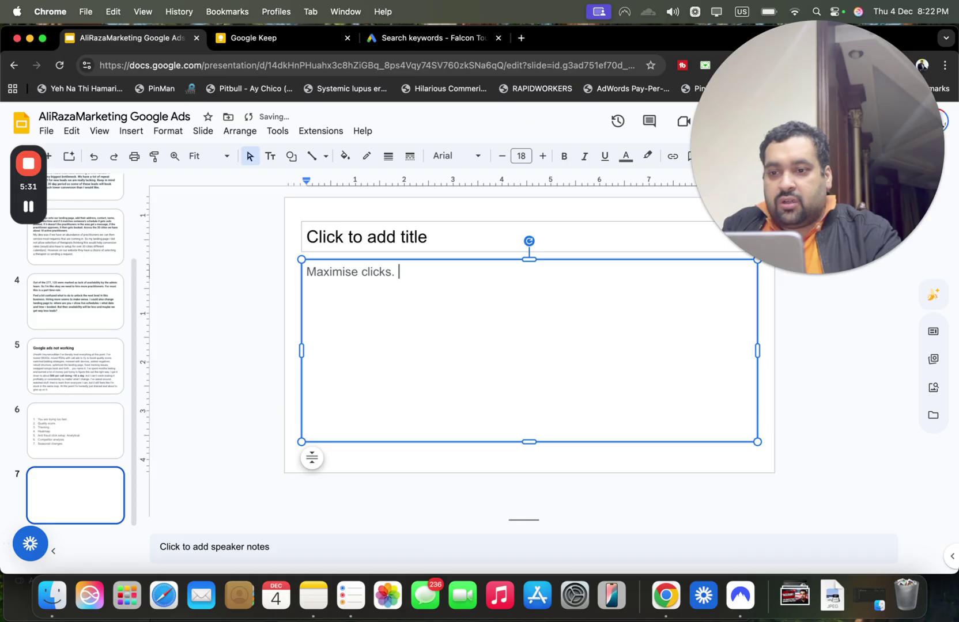
type("maximise conversi")
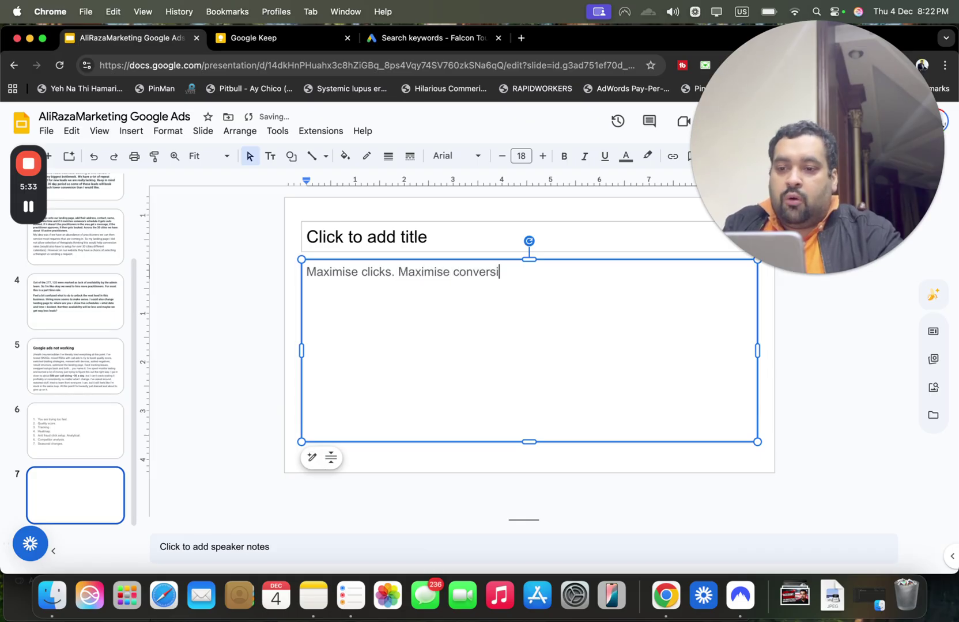
type("ons.")
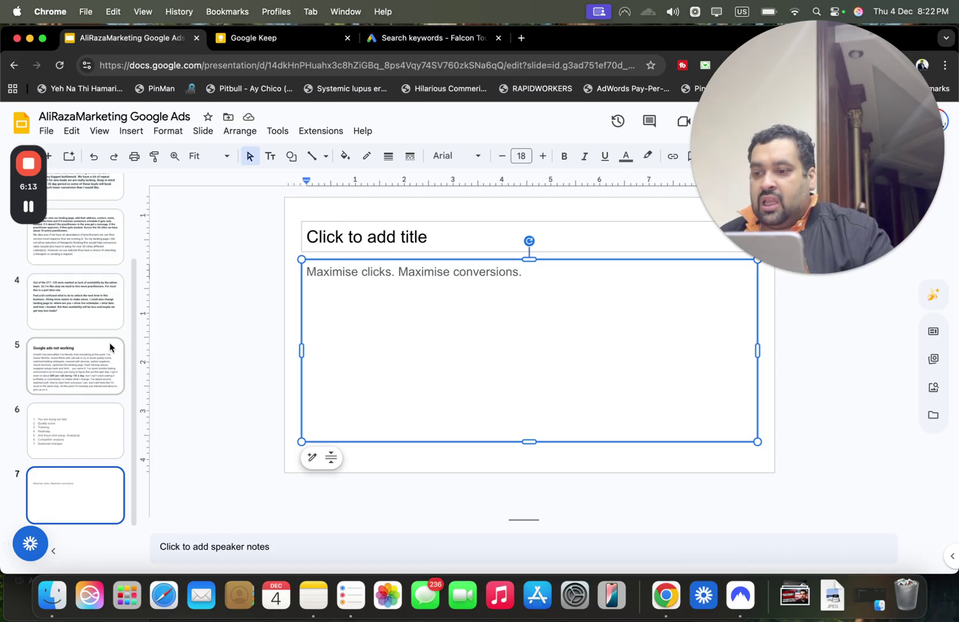
- Review slide 5 again and add "Ad assets." as the second line of slide 7's body text
left_click(109, 351)
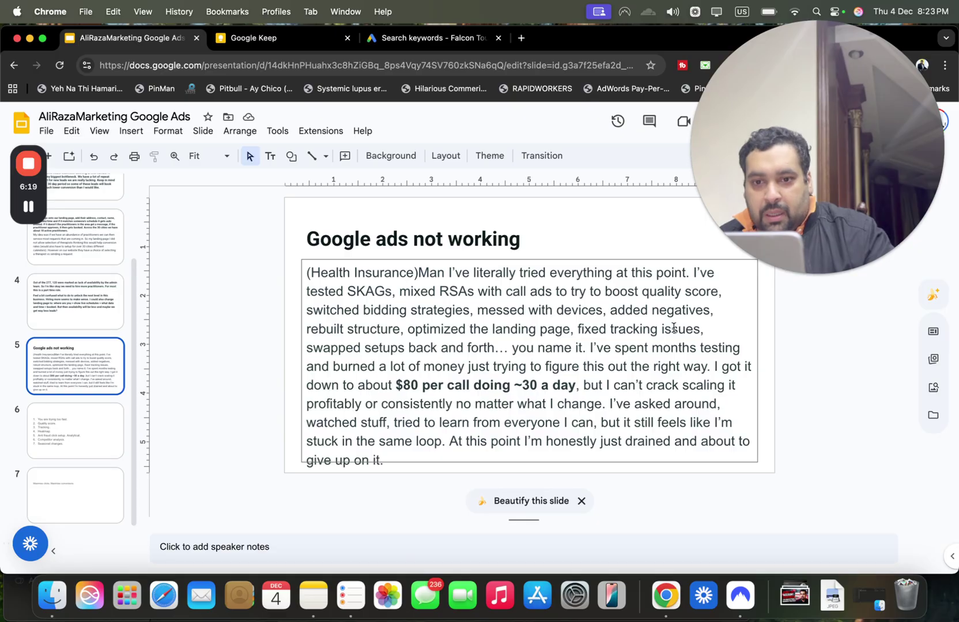
left_click(92, 495)
left_click(547, 274)
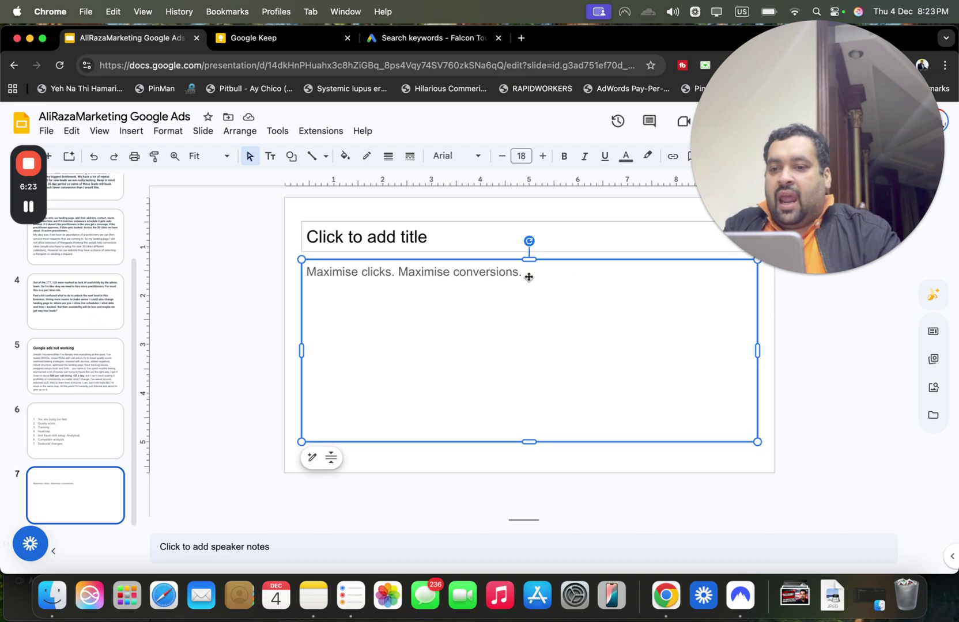
left_click(518, 270)
key("Return")
type("A")
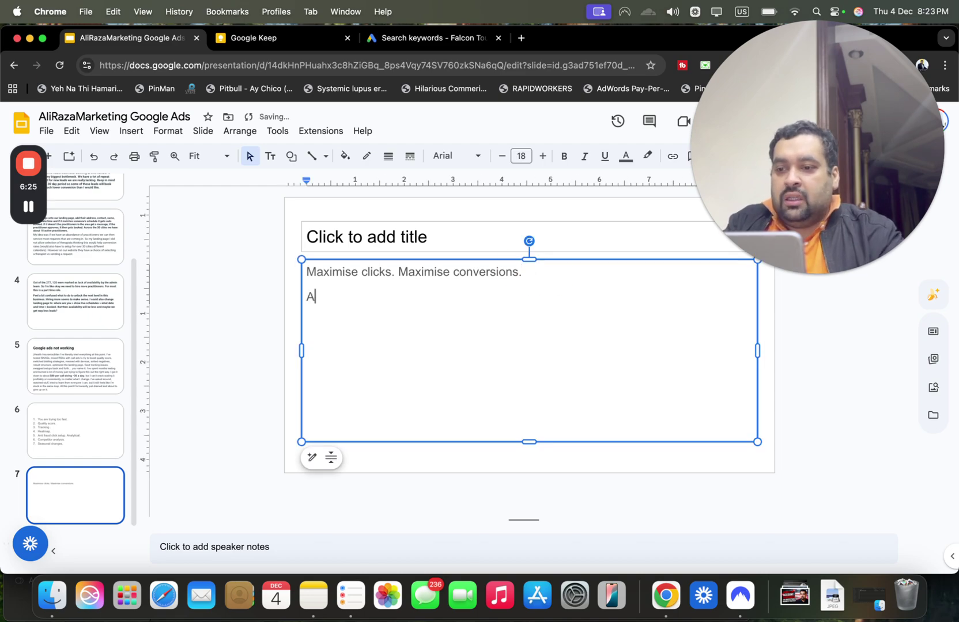
type("d assets.")
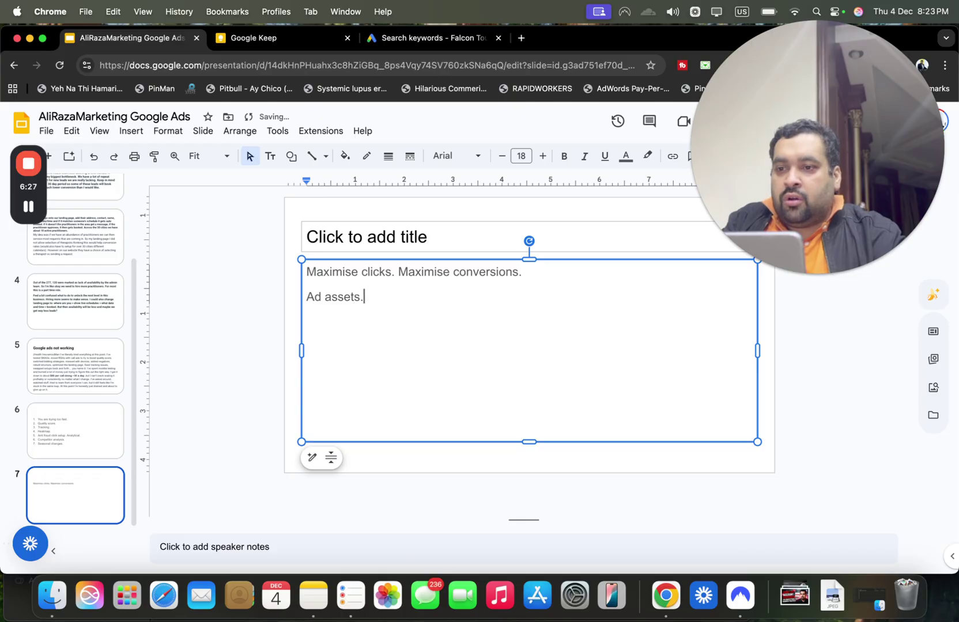
- Open Karooya's Expanded Text Ad Preview Tool at karooya.com/expanded-text-ad-preview-tool in a new browser tab
key("super+t")
type("karooya.com/expanded-text-ad-preview-tool")
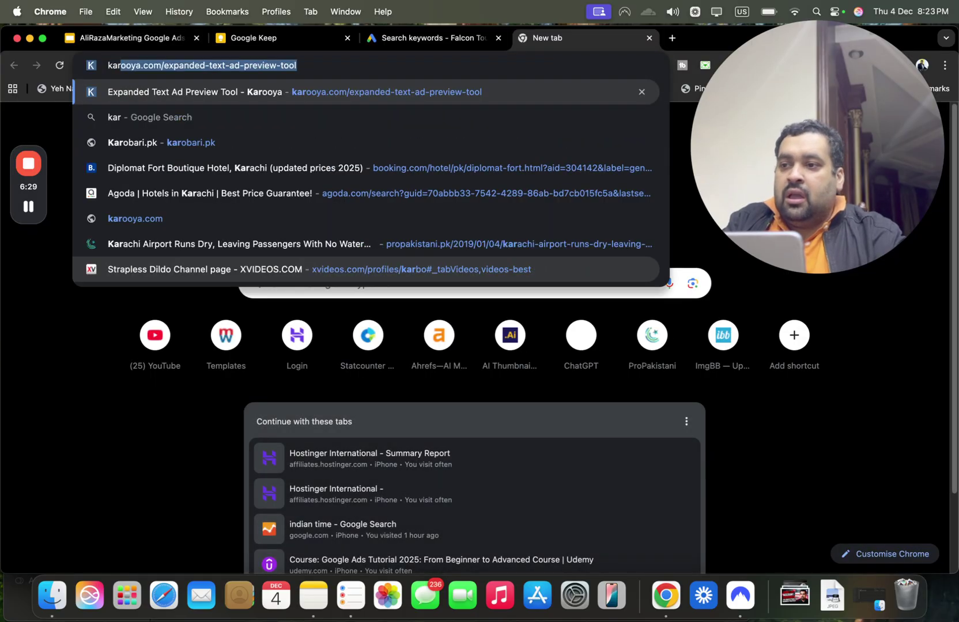
key("Return")
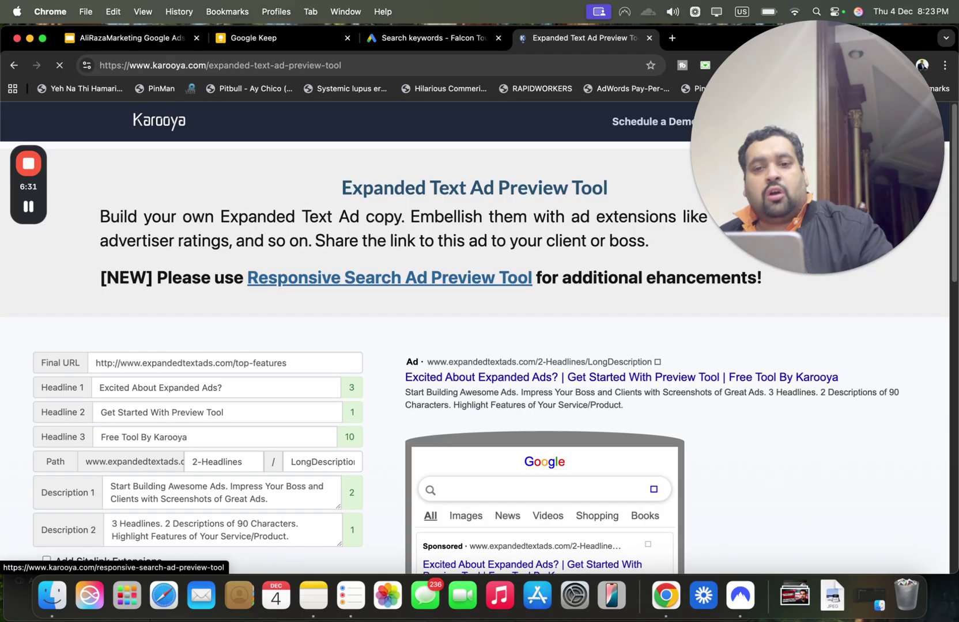
- Enable the price, structured snippets, advertiser rating, location, call, callout and sitelink extensions for the sample ad and view its preview
left_click_drag(955, 249, 955, 330)
left_click(128, 502)
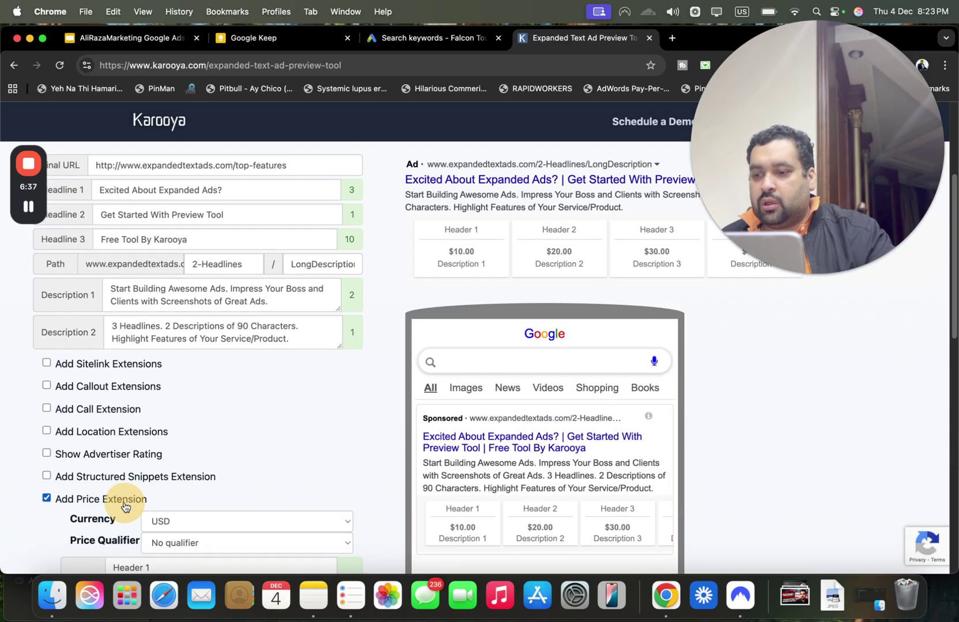
left_click(128, 478)
left_click(123, 455)
left_click(122, 433)
left_click(121, 409)
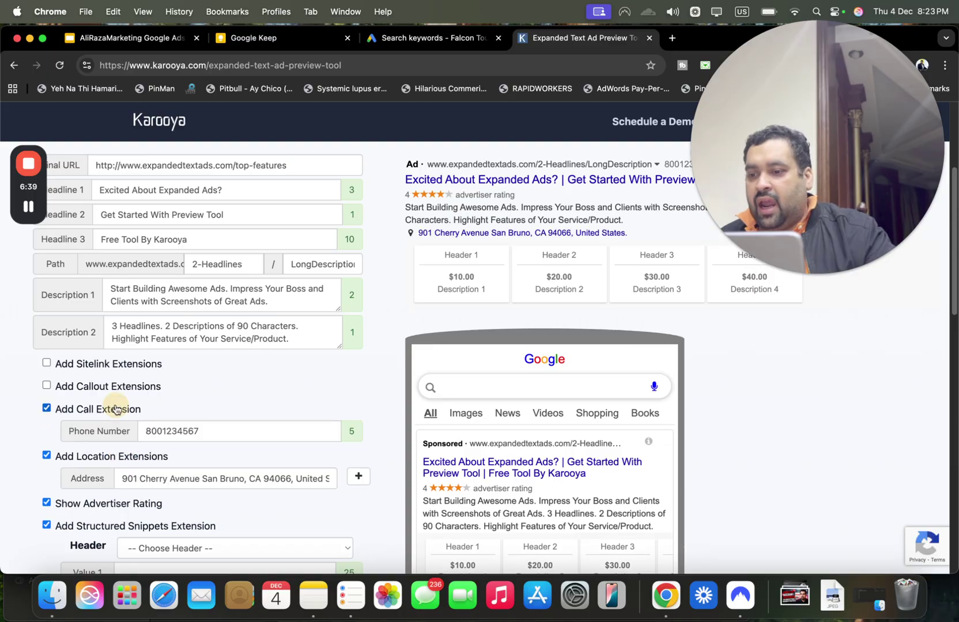
left_click(118, 386)
left_click(118, 367)
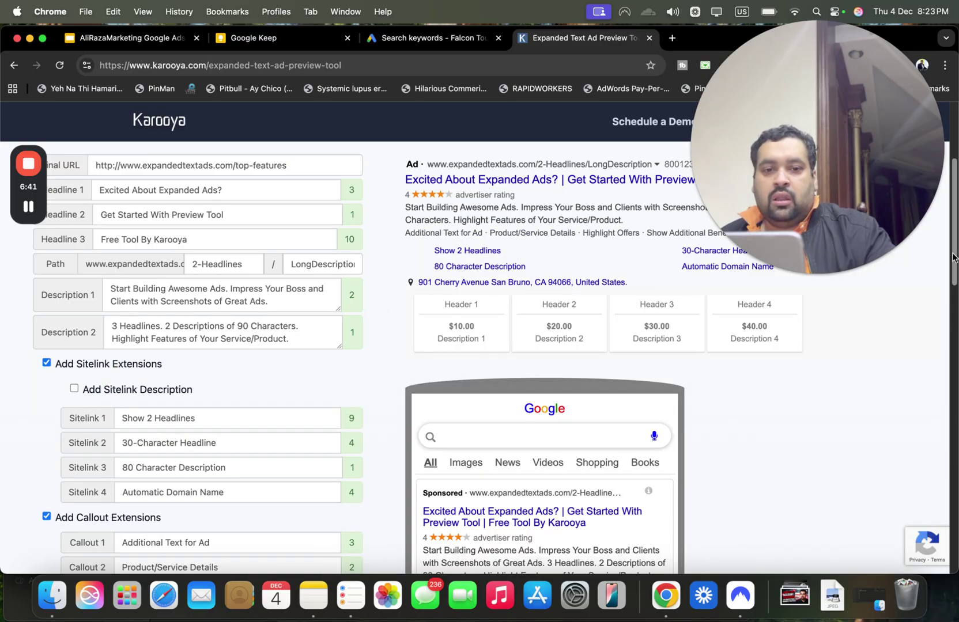
scroll(732, 354, "up", 3)
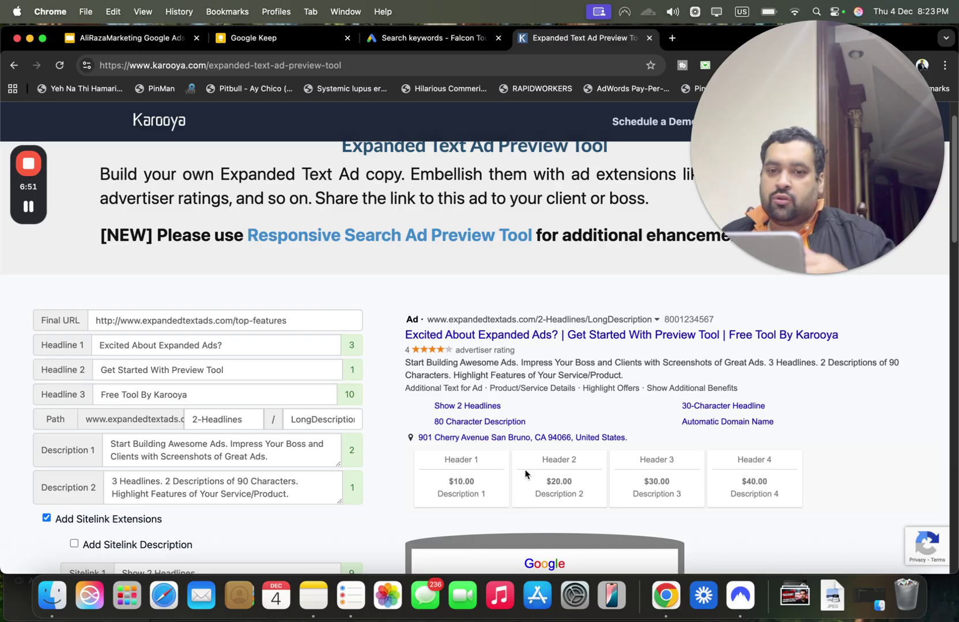
- Return to the Google Slides presentation and add the lines "Search terms." and "Intent of the keyword." to slide 7
left_click(140, 42)
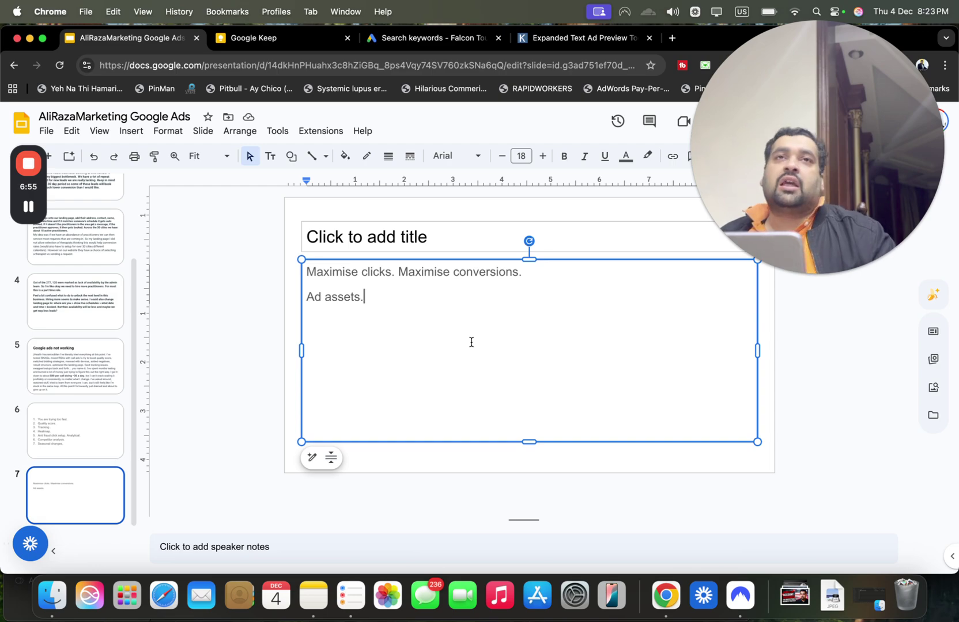
key("Return")
type("Search terms.")
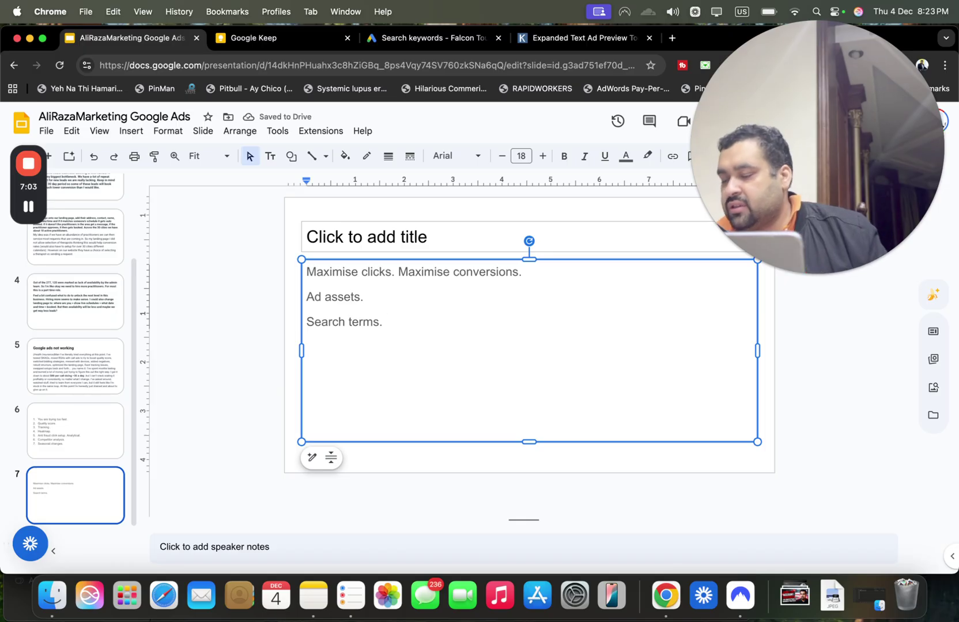
key("Return")
type("Intent")
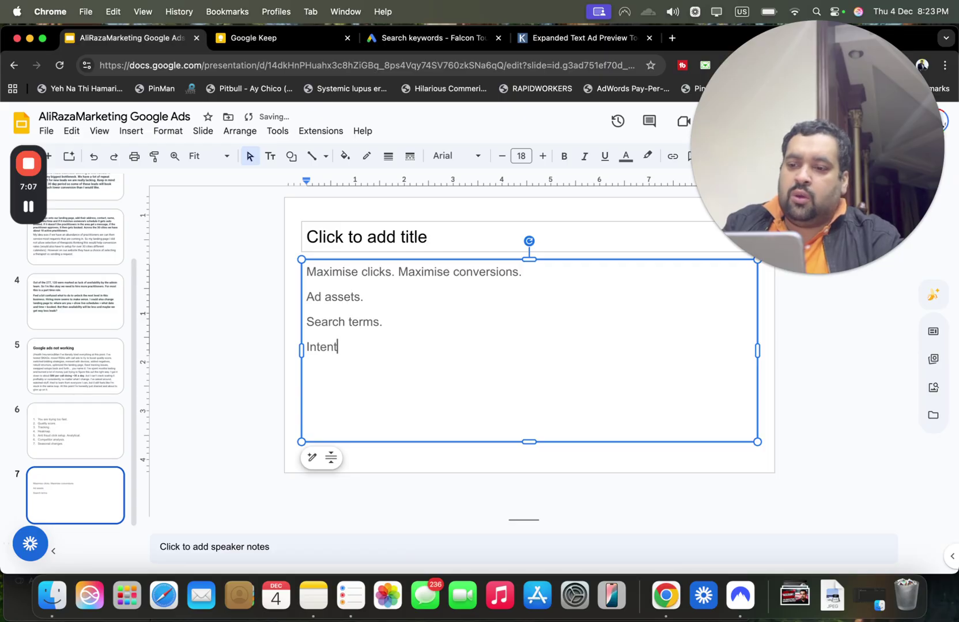
type(" of the keyword.")
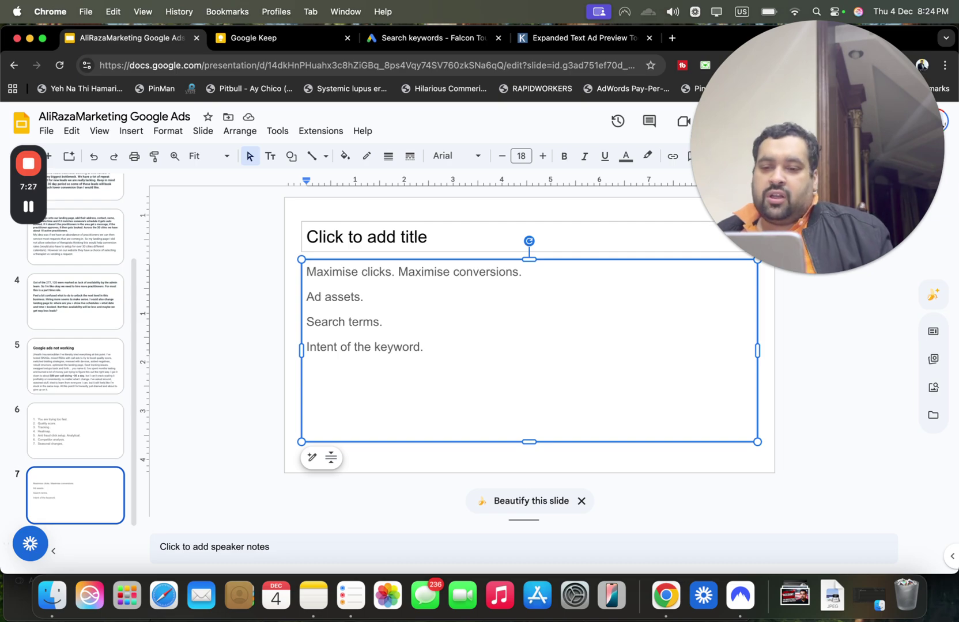
- Add the lines "Timings of the day.", "Day schedules. 1-2-3." and "Monday?" to slide 7's body text
key("Return")
type("Timi")
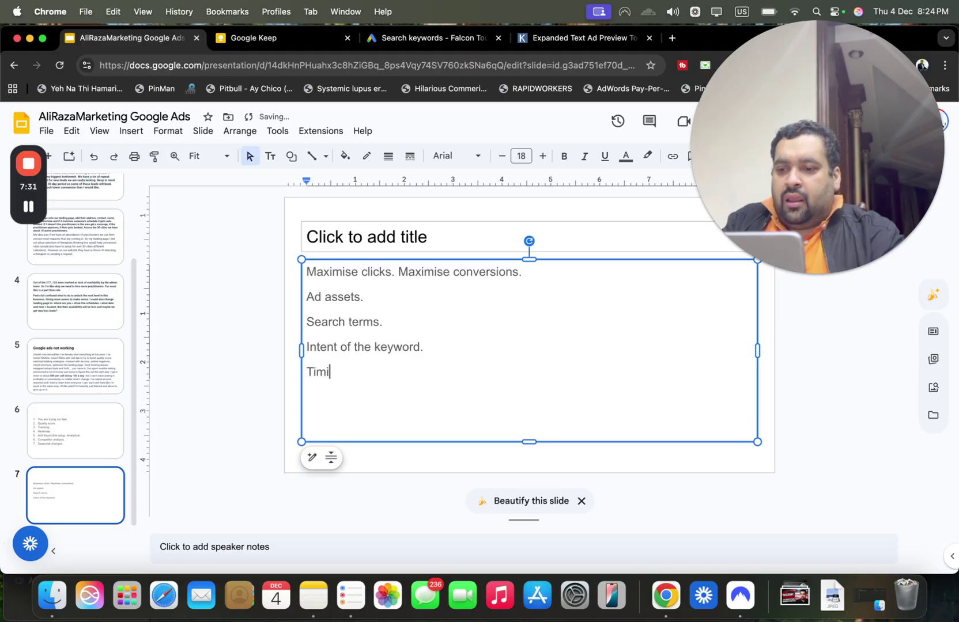
type("ngs of the day")
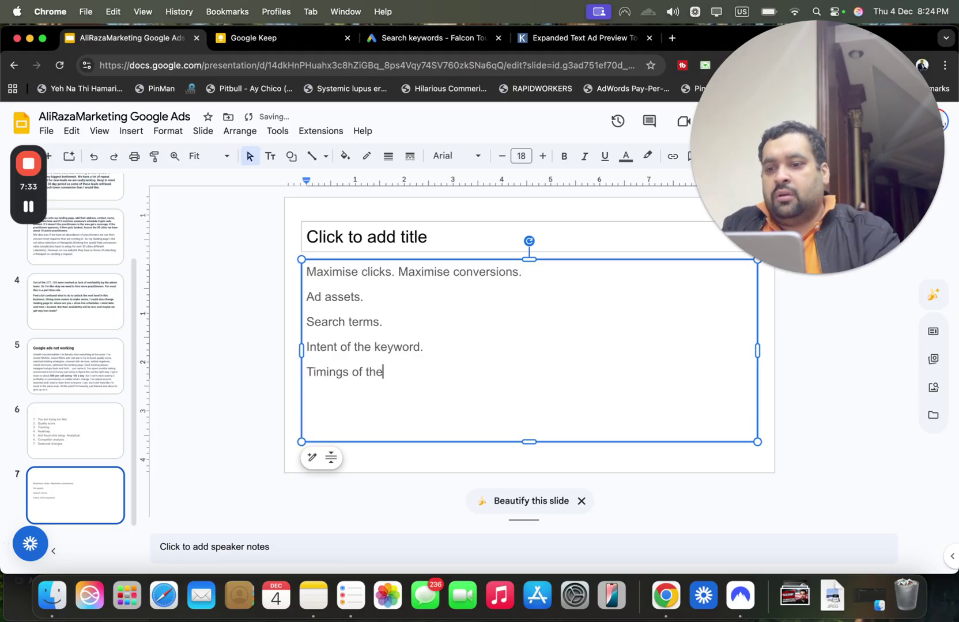
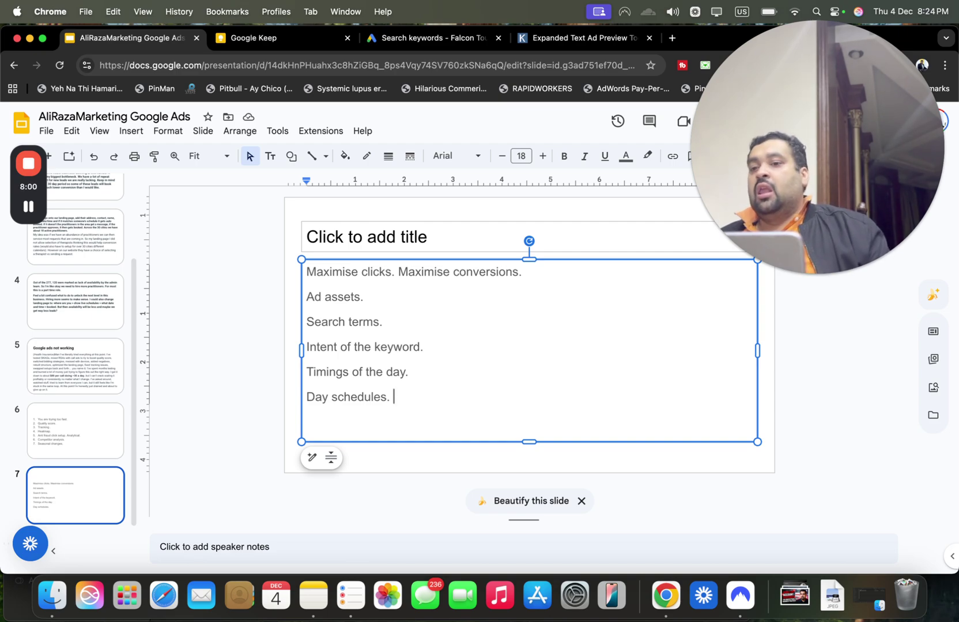
key("Return")
type("Monday?")
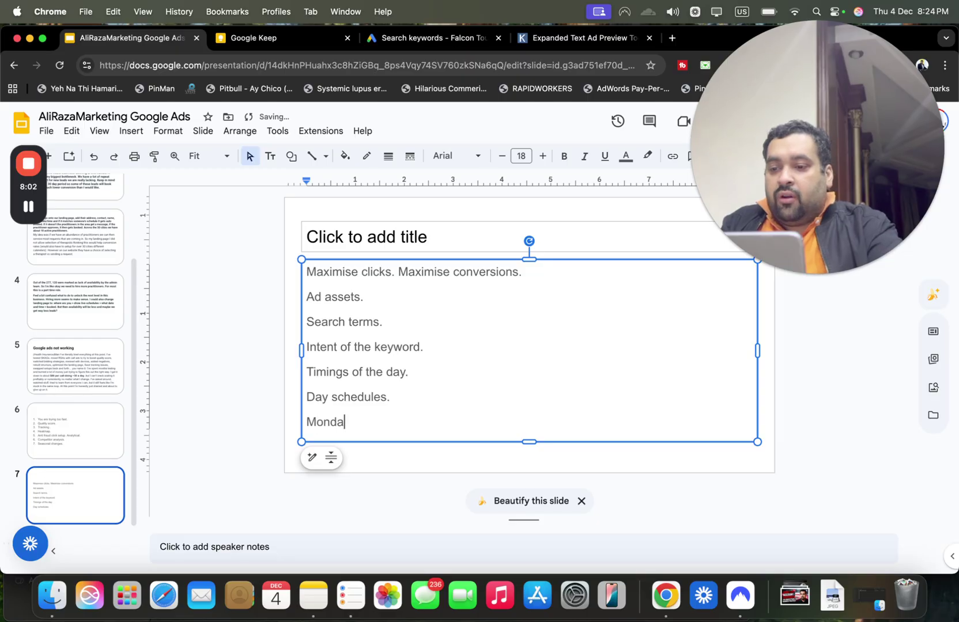
left_click(435, 400)
type("1-2-3.")
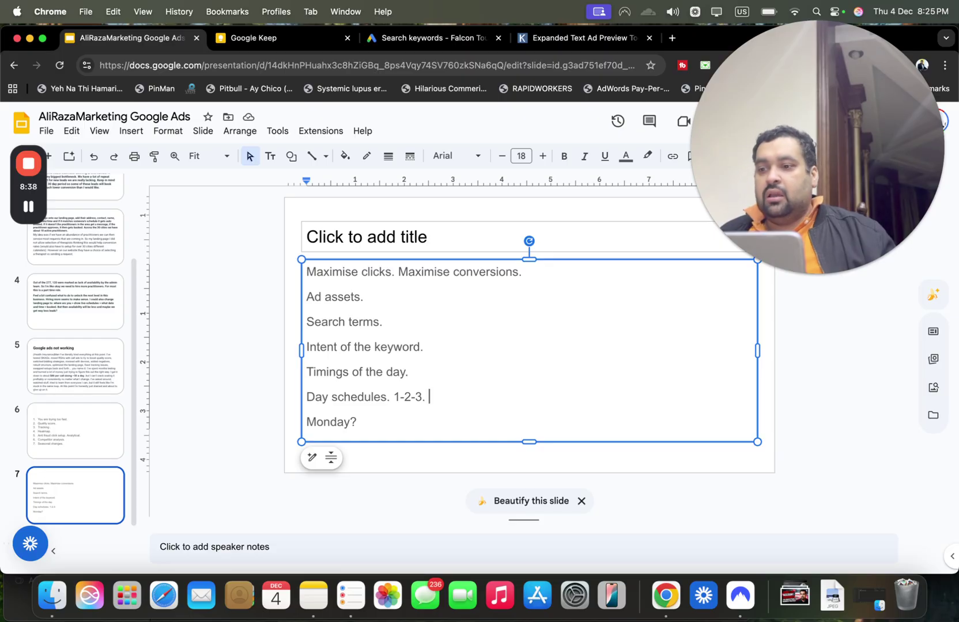
- Glance at slide 6 and add "Events." as a new line below "Monday?" on slide 7
left_click(58, 437)
left_click(77, 508)
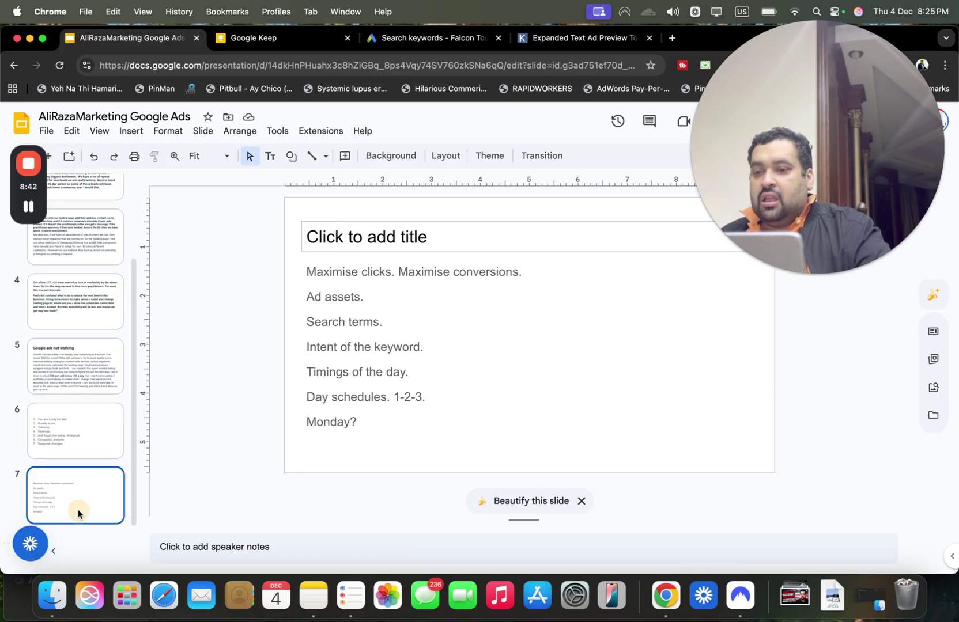
left_click(393, 425)
key("Return")
type("Eve")
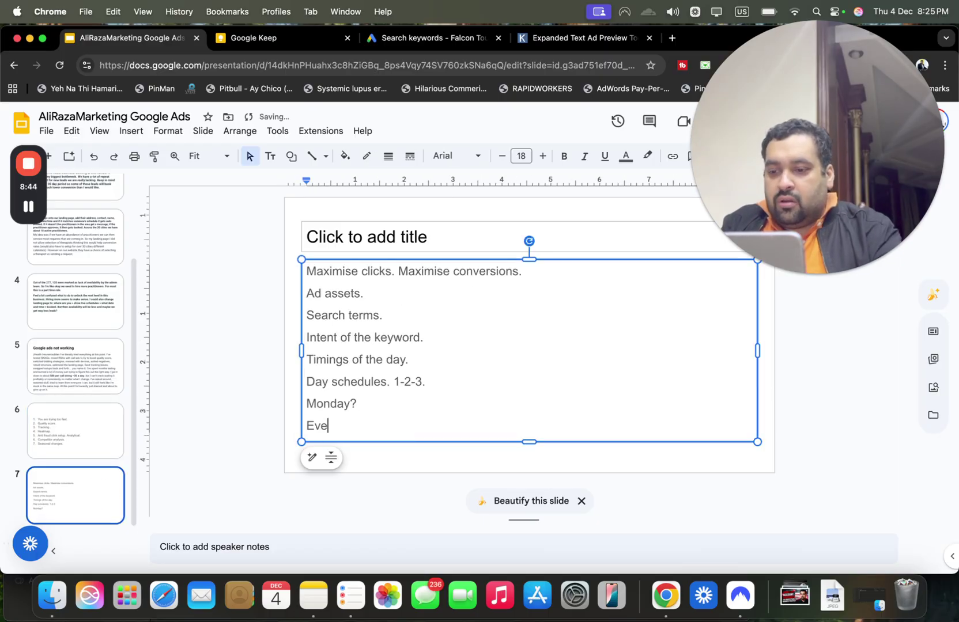
type("nts.")
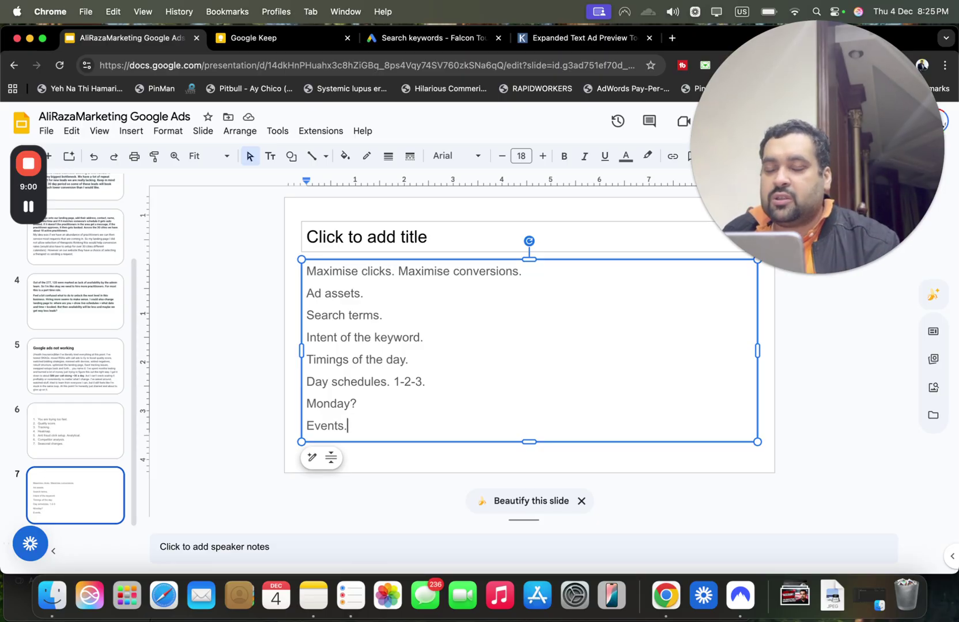
- Open the Locations report in Google Ads, and return to Google Slides to add "Locations." as slide 7's last line
left_click(445, 43)
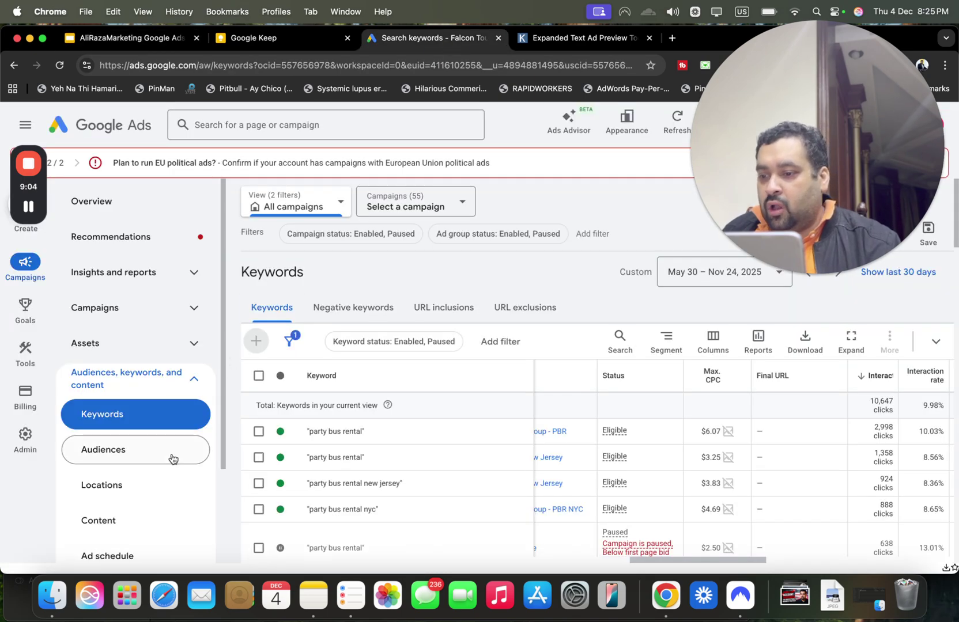
left_click(161, 485)
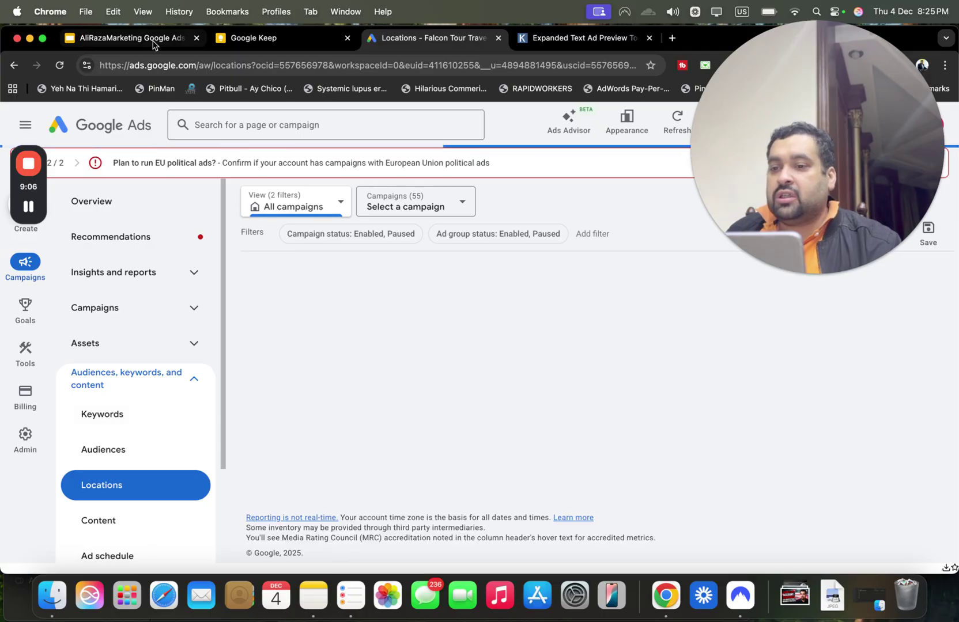
left_click(154, 38)
key("Return")
type("Lo")
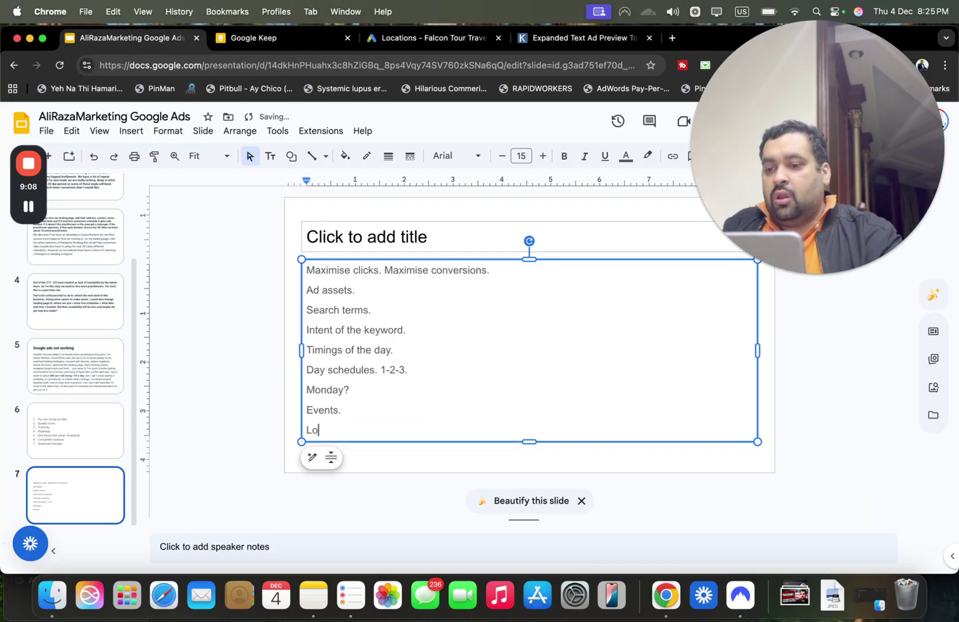
type("cations.")
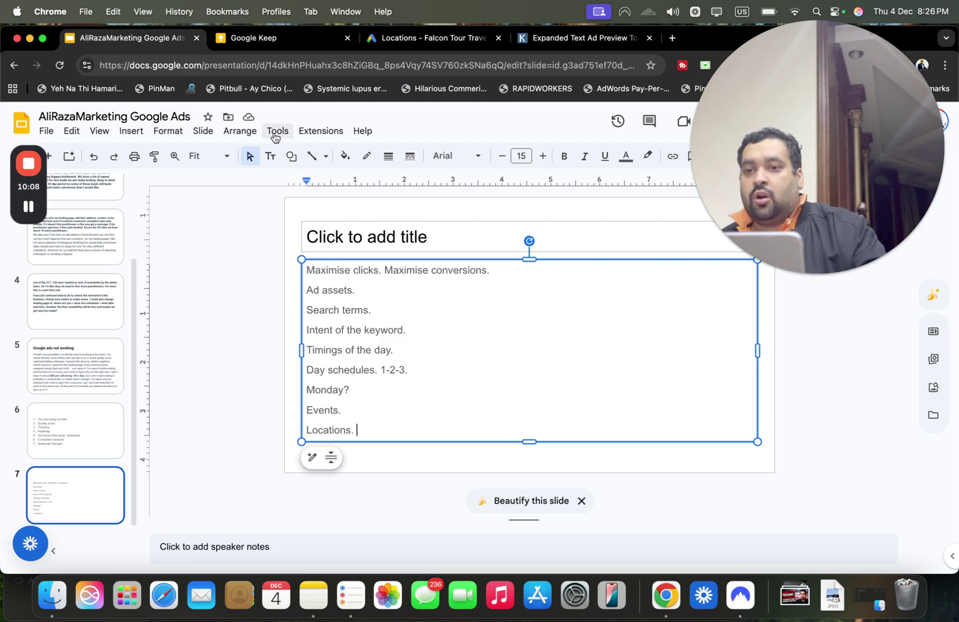
- Switch to Google Ads, open the settings of the "One Keyword - PBR - NYC" campaign, and view its Networks options
left_click(438, 37)
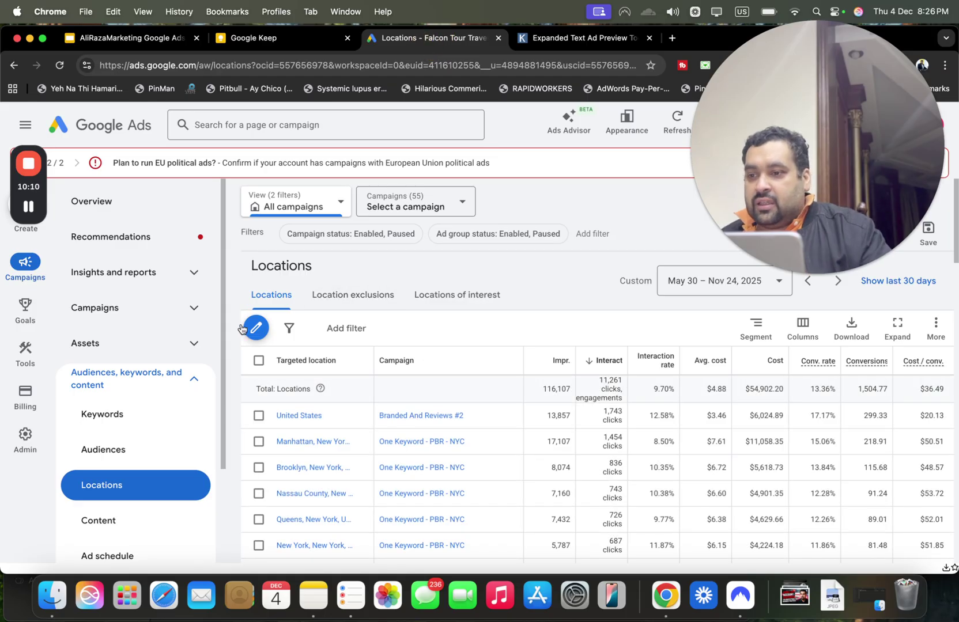
left_click(193, 307)
left_click(144, 342)
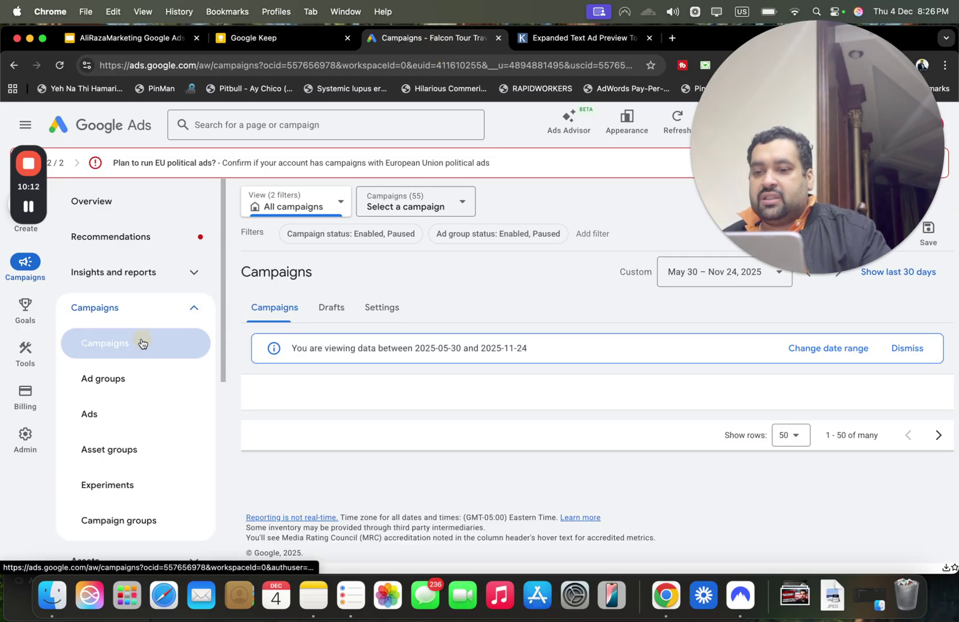
left_click_drag(955, 233, 948, 282)
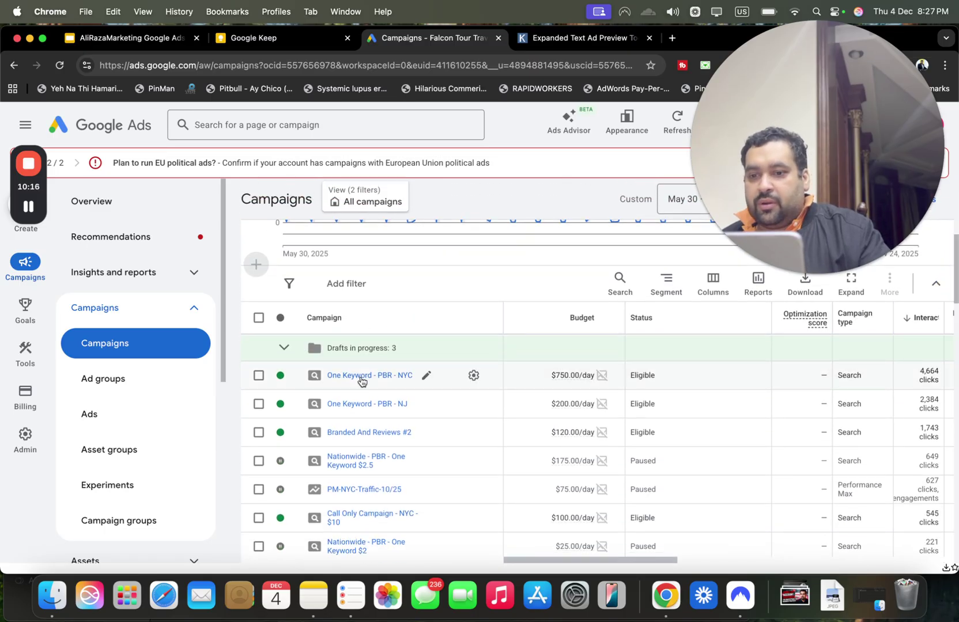
left_click(475, 375)
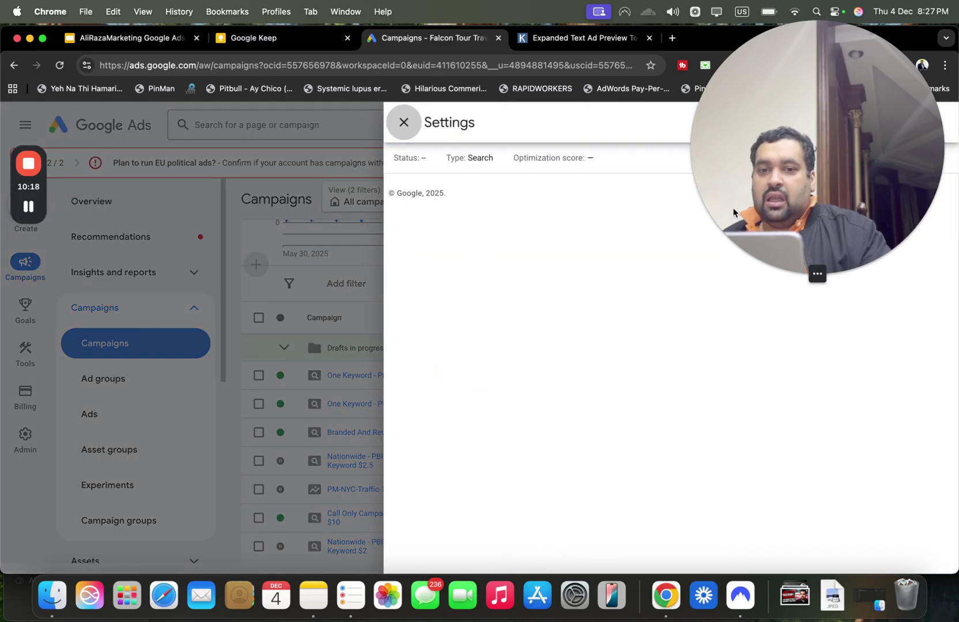
left_click_drag(753, 95, 126, 94)
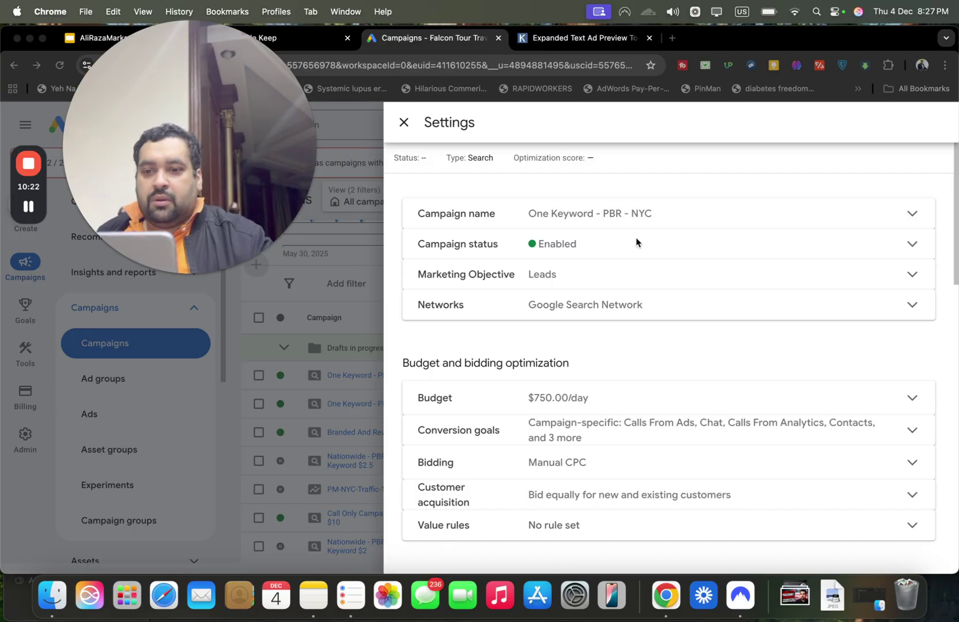
left_click(890, 304)
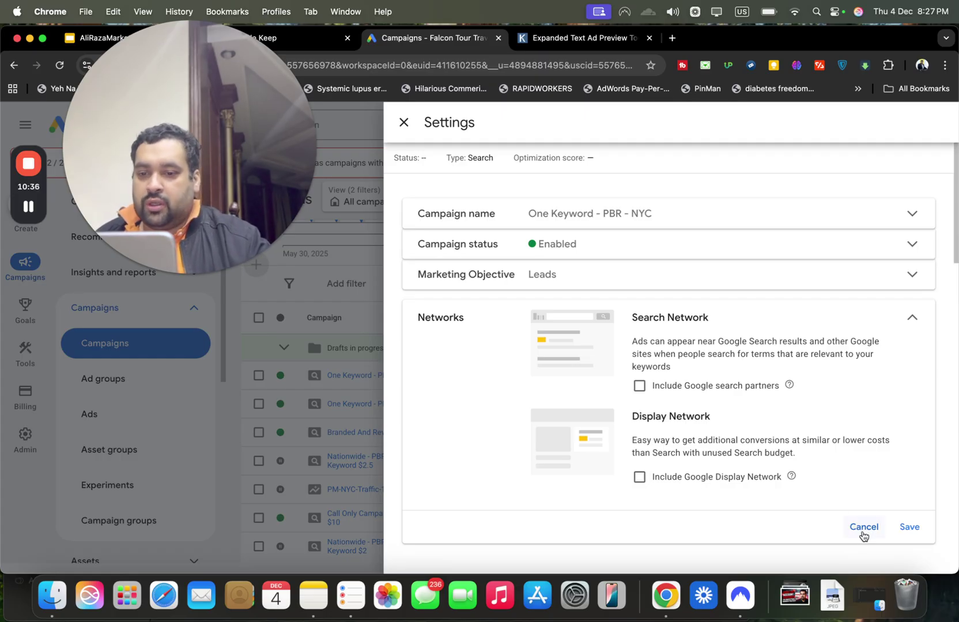
left_click_drag(289, 167, 715, 183)
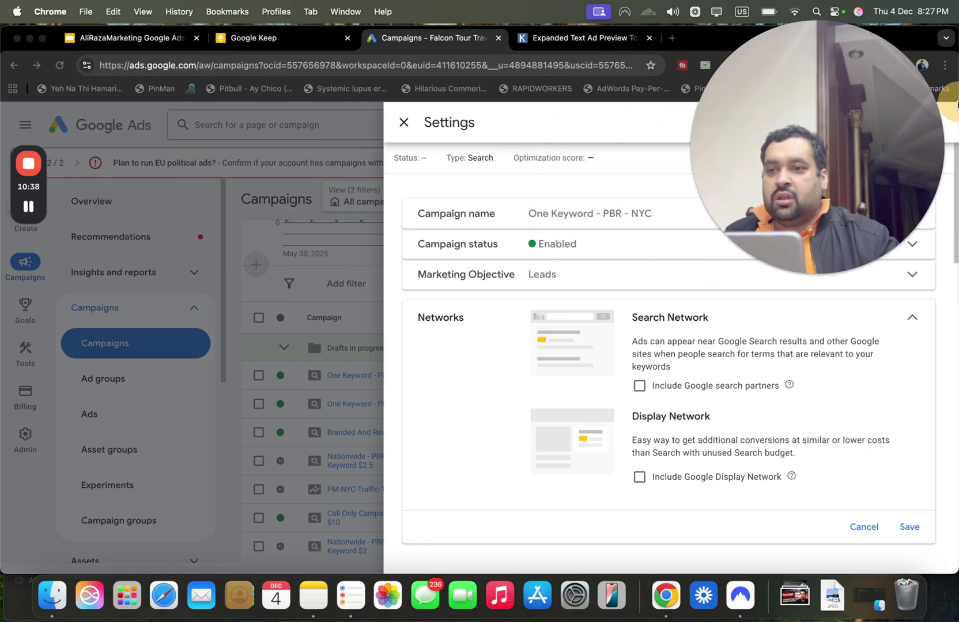
- Return to the Google Slides presentation and add "Wrong campaign structure" as a new line below "Locations." on slide 7
left_click(138, 38)
key("Return")
type("W")
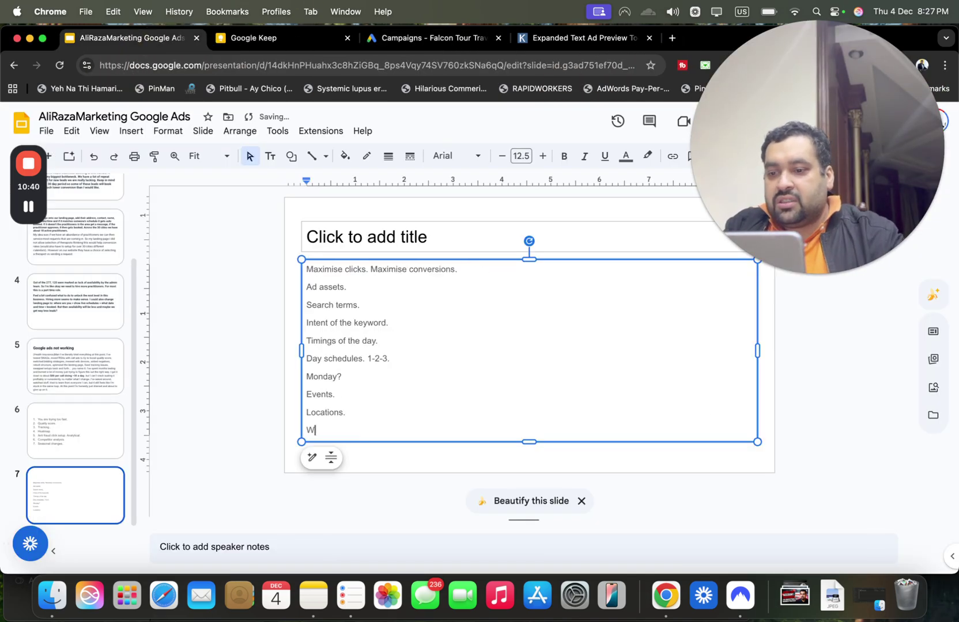
type("rong cam")
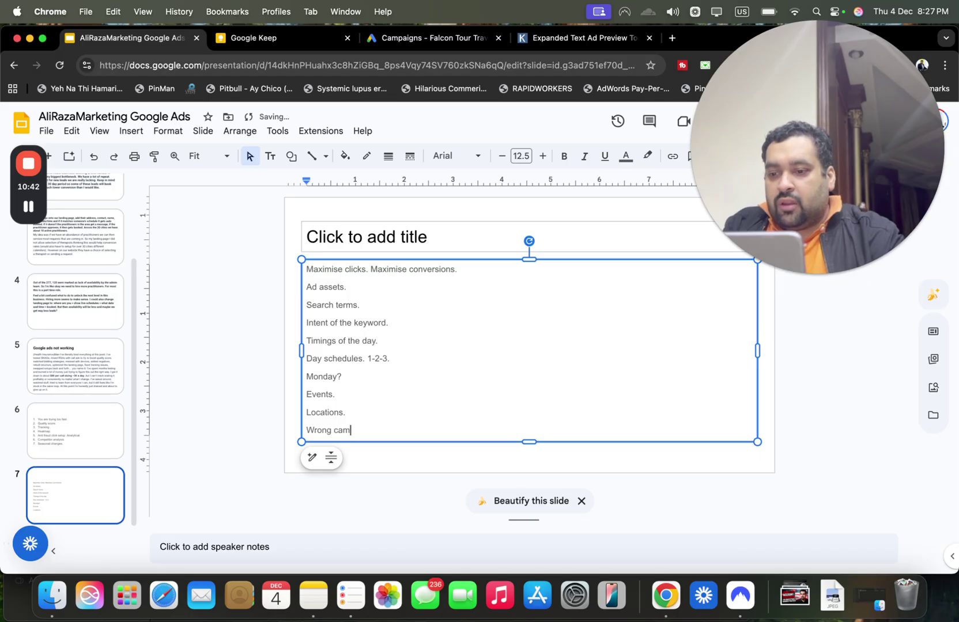
type("paign structure")
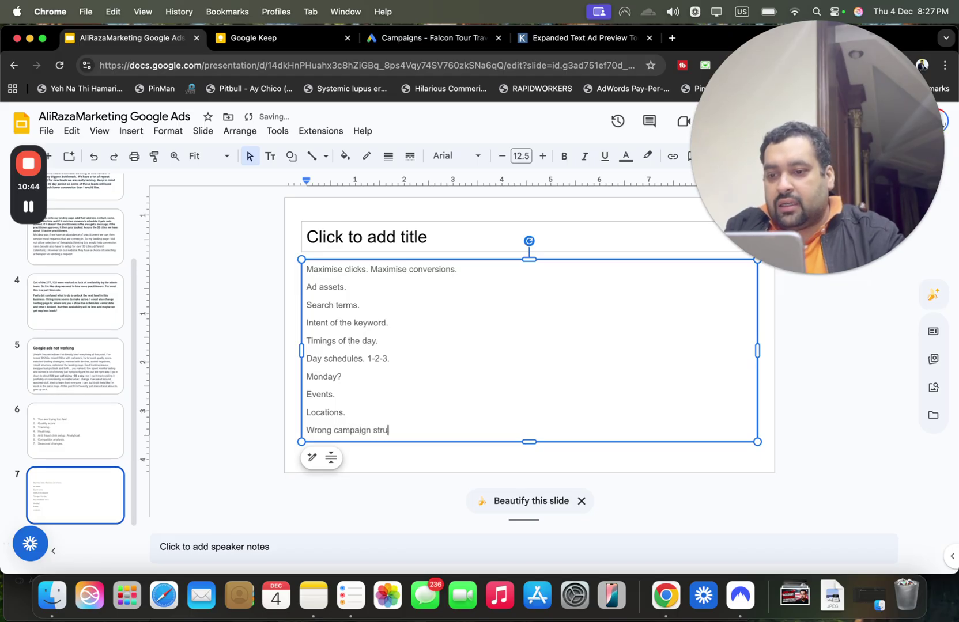
- Go back to the campaign settings in Google Ads and examine the Budget and Conversion goals sections
left_click(469, 38)
left_click_drag(955, 223, 955, 317)
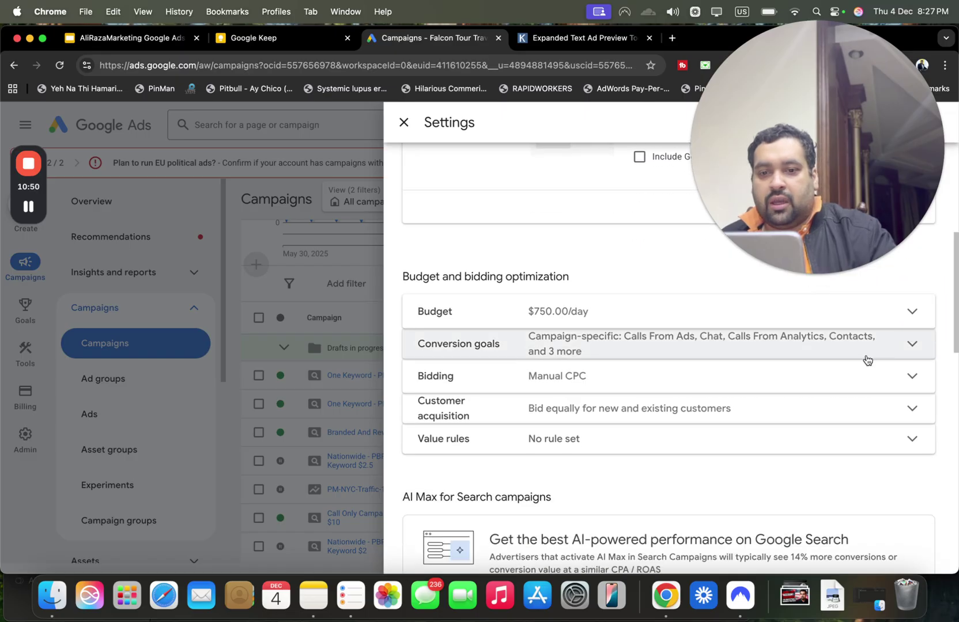
scroll(874, 322, "down", 3)
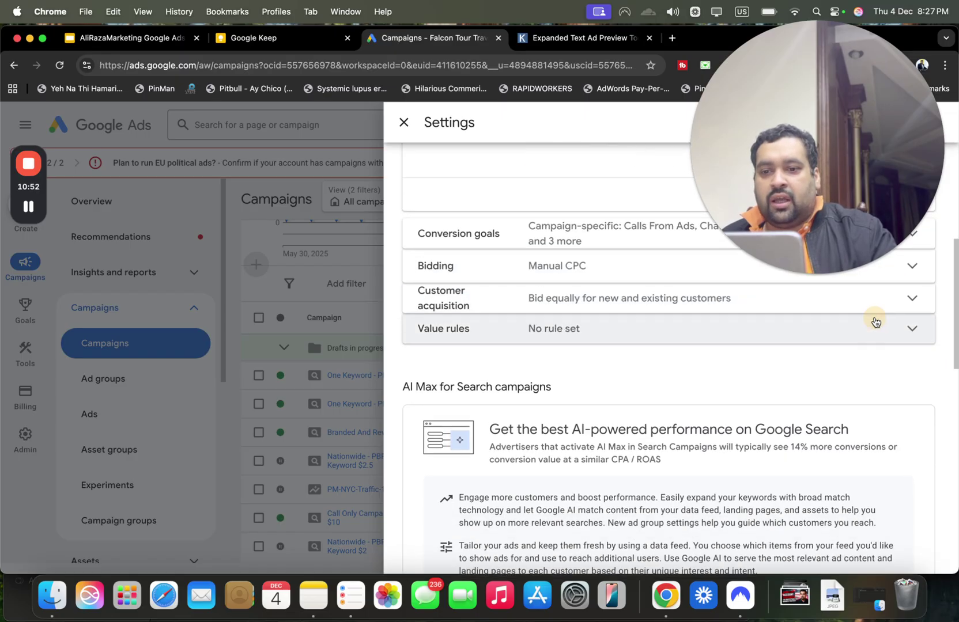
left_click_drag(955, 287, 955, 226)
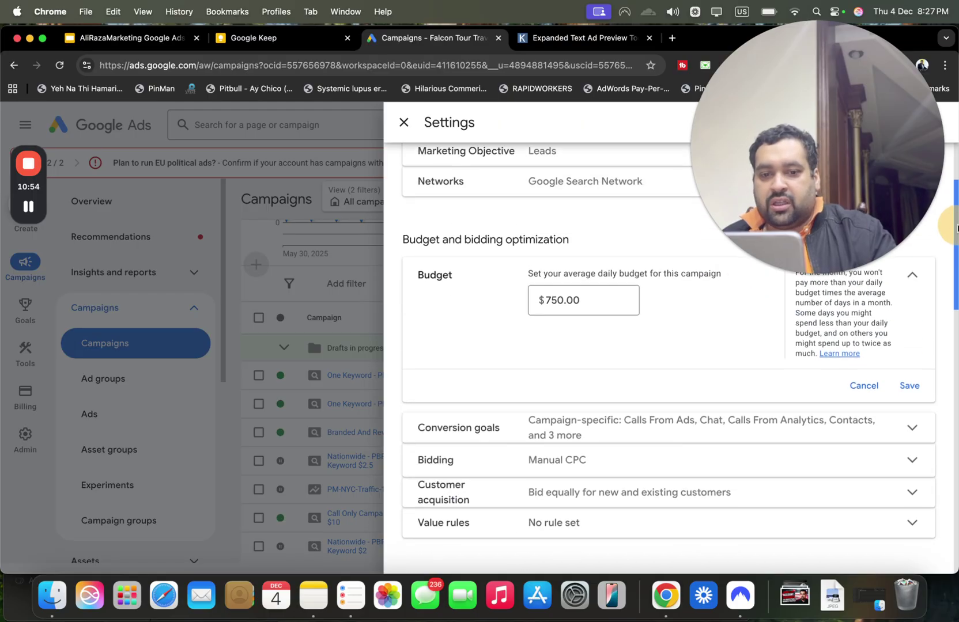
left_click(780, 435)
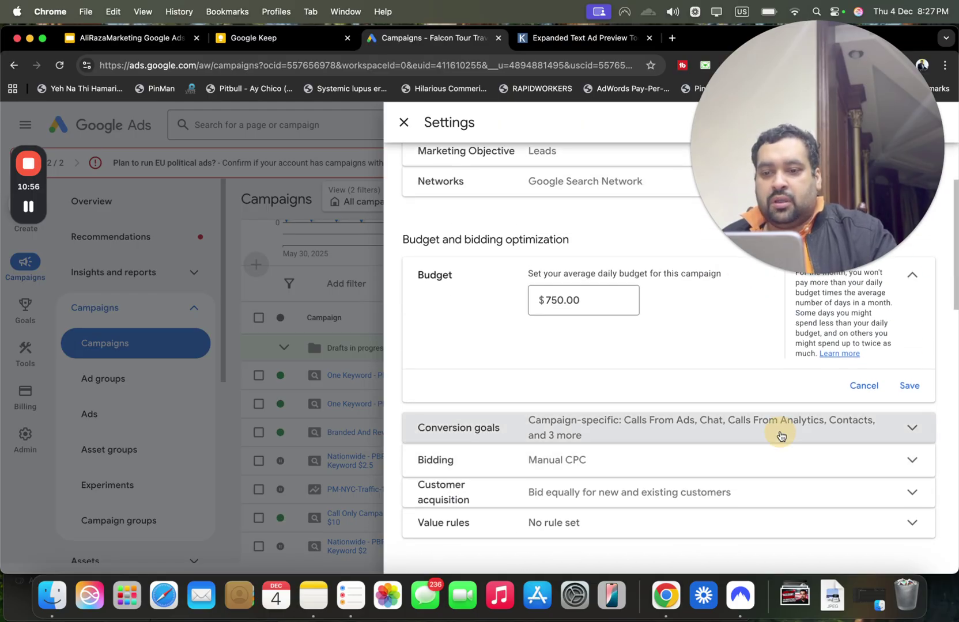
scroll(953, 298, "down", 5)
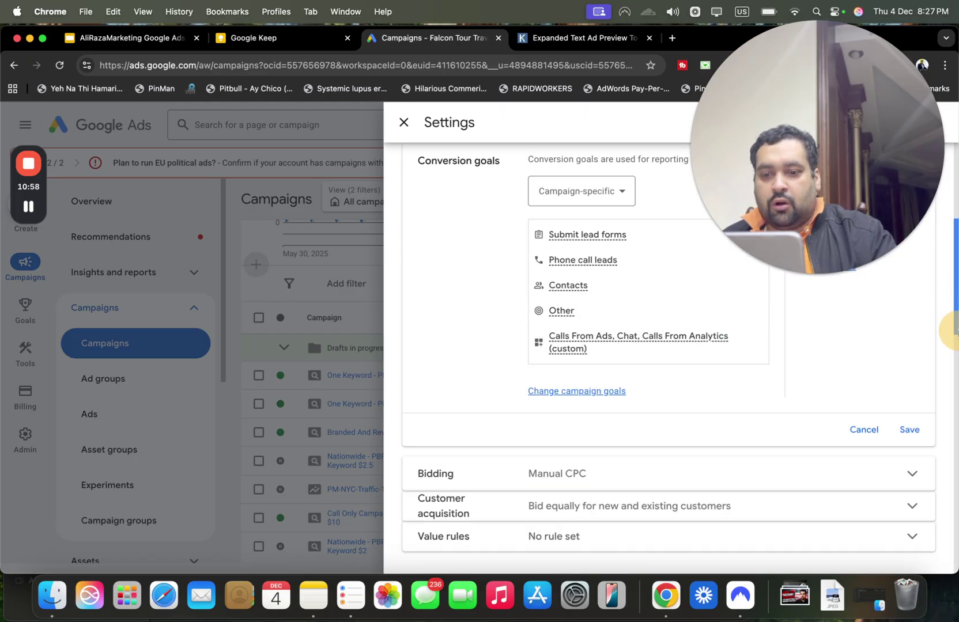
- Examine the campaign's Bidding, Customer acquisition and Value rules settings
left_click(782, 344)
left_click_drag(955, 285, 955, 225)
scroll(956, 237, "down", 1)
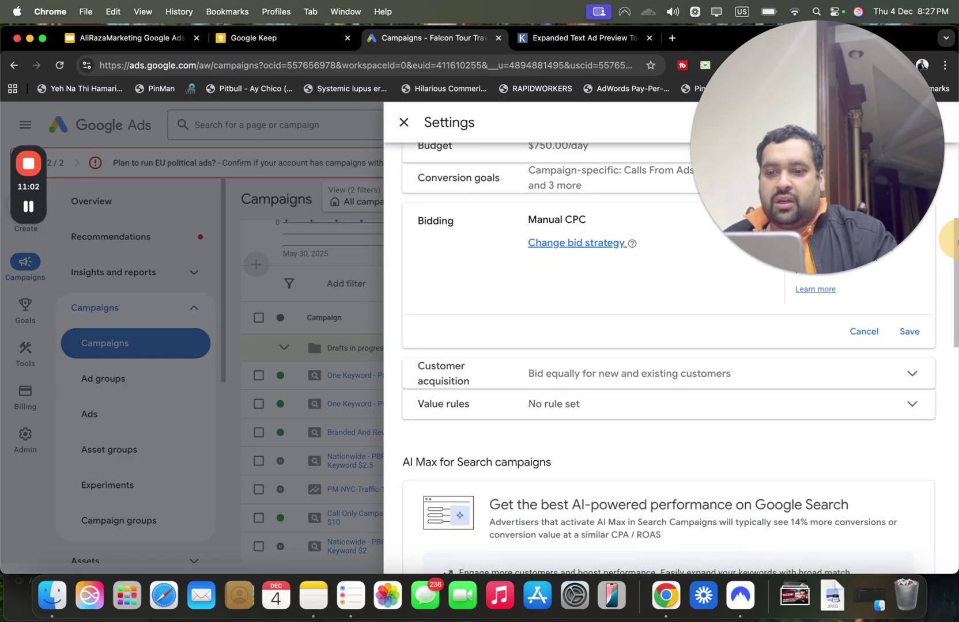
left_click(752, 379)
left_click_drag(956, 307, 951, 280)
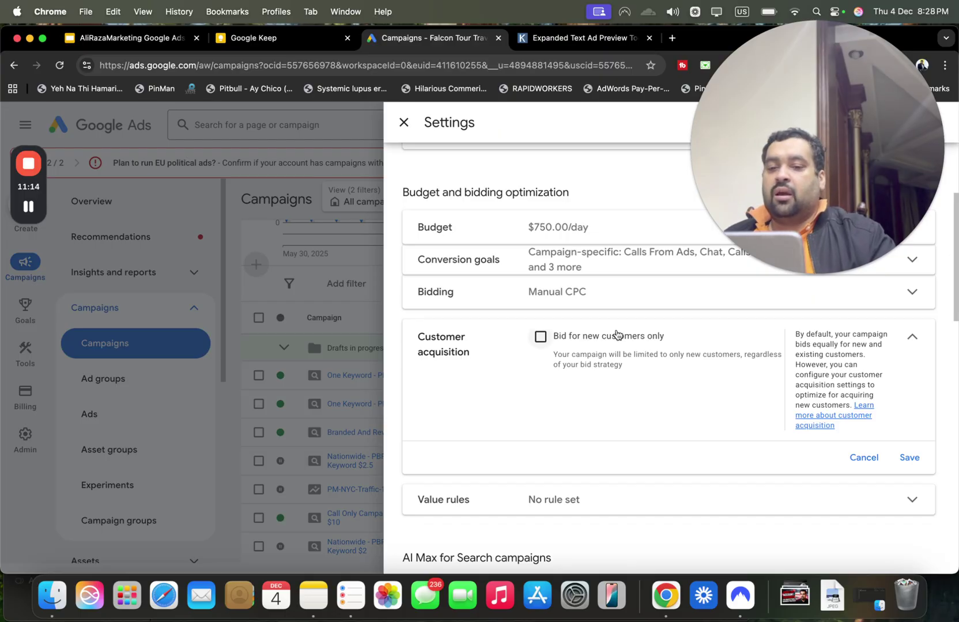
scroll(945, 323, "down", 4)
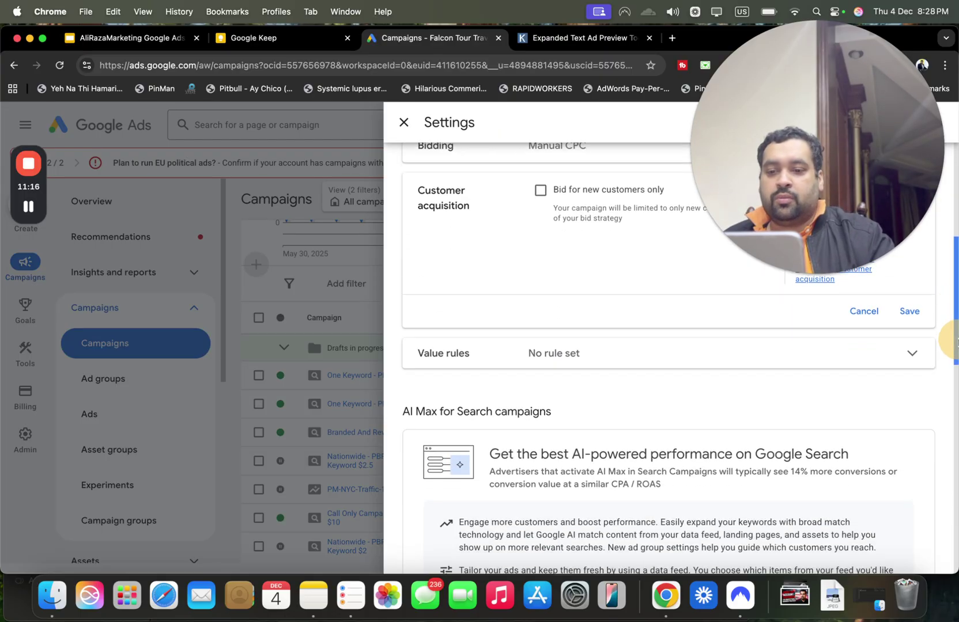
left_click(914, 317)
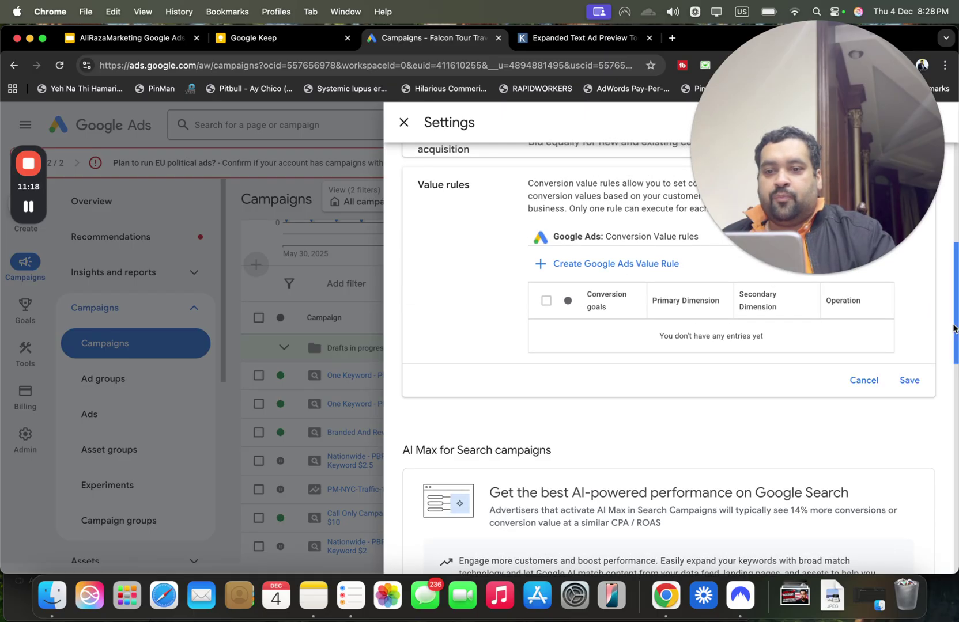
- Examine the campaign's targeted locations and the presence choices under its location options
left_click_drag(952, 333, 950, 487)
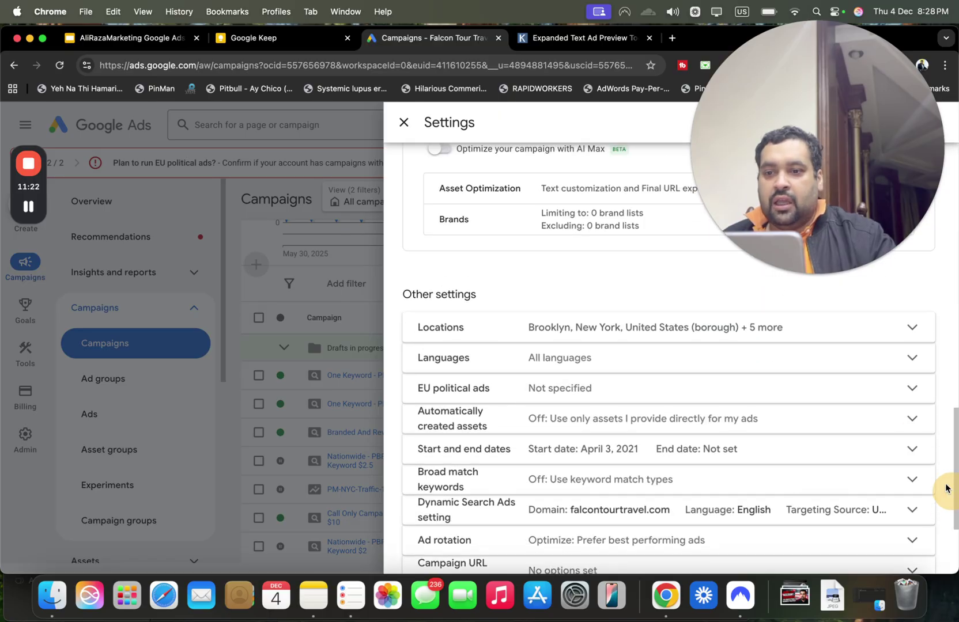
left_click(849, 328)
left_click_drag(954, 328, 951, 398)
left_click(548, 403)
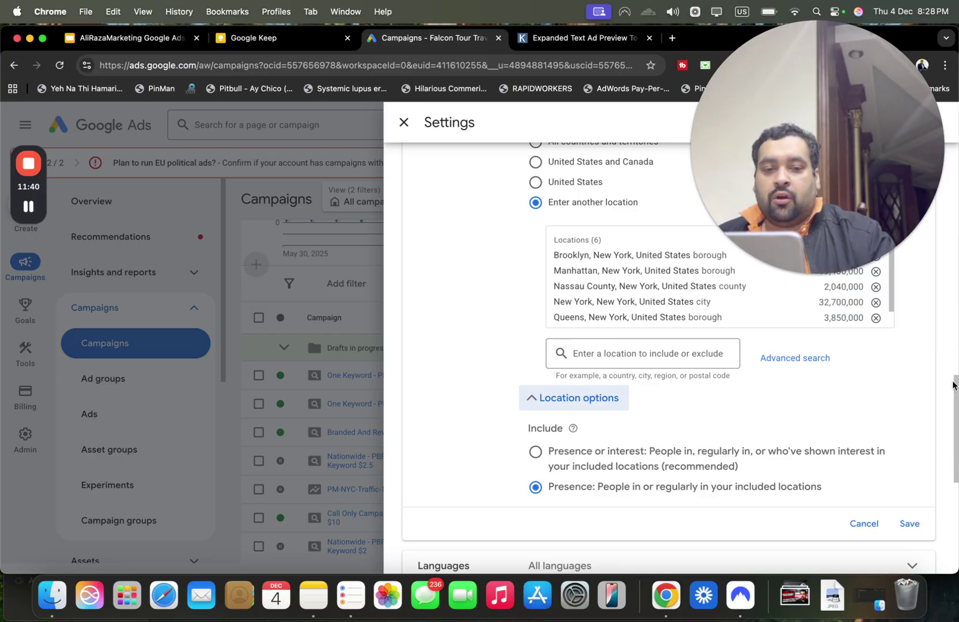
left_click_drag(955, 384, 955, 429)
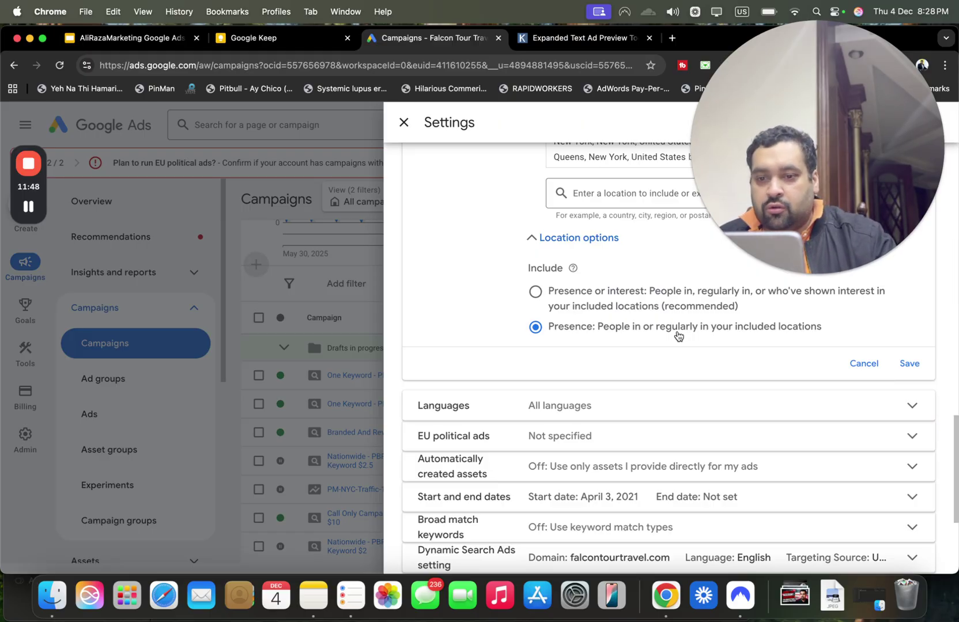
- Review the campaign's Languages setting and expand its Broad match keywords setting
left_click(660, 407)
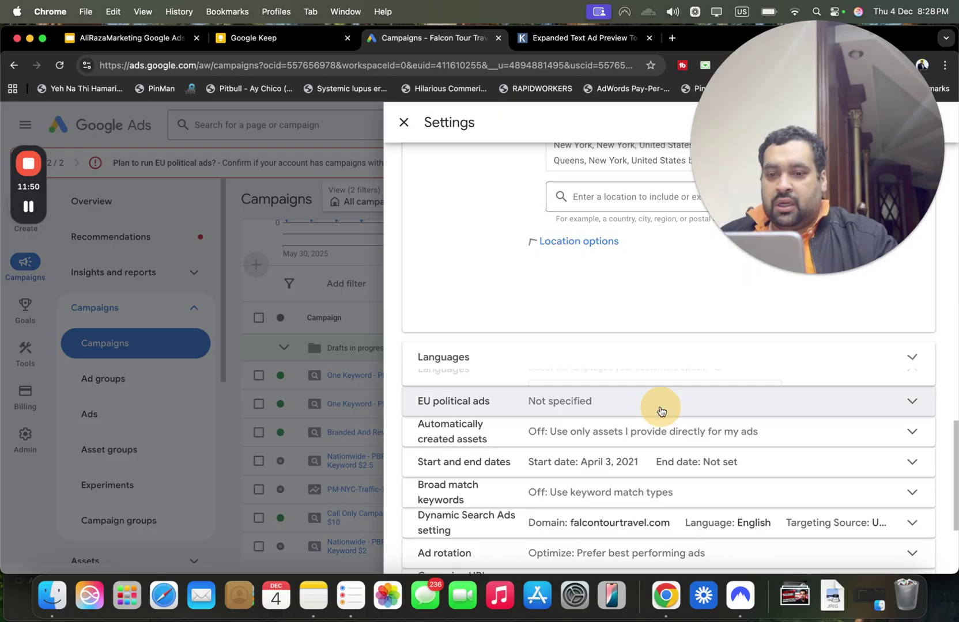
left_click_drag(954, 519, 955, 446)
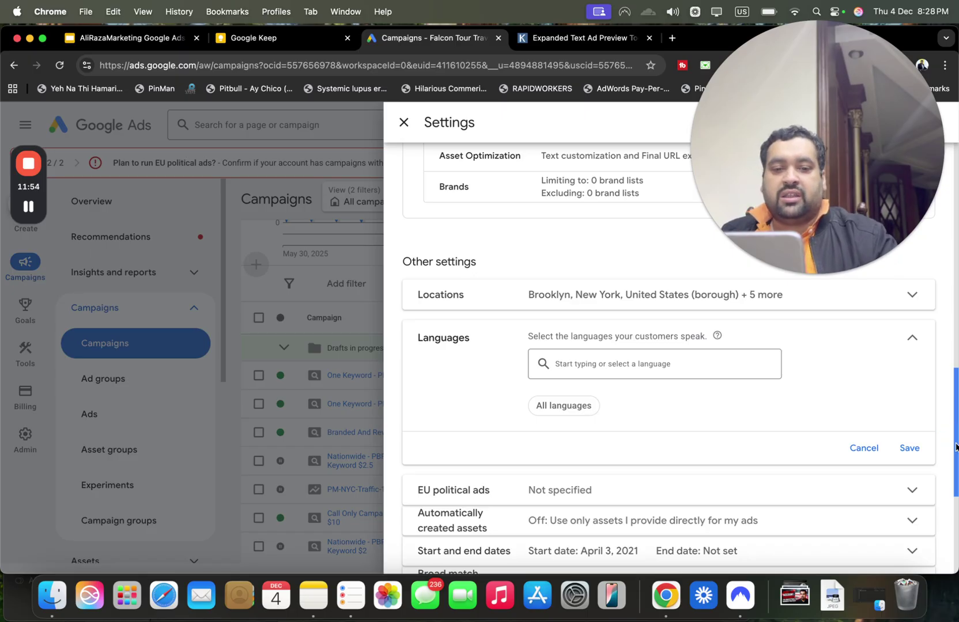
left_click_drag(955, 448, 955, 514)
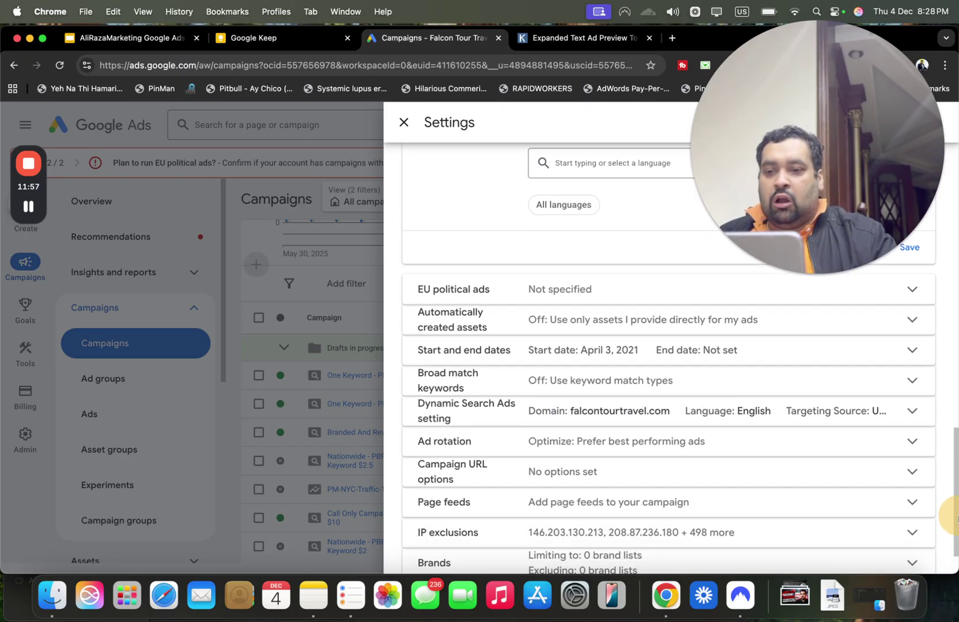
left_click(793, 385)
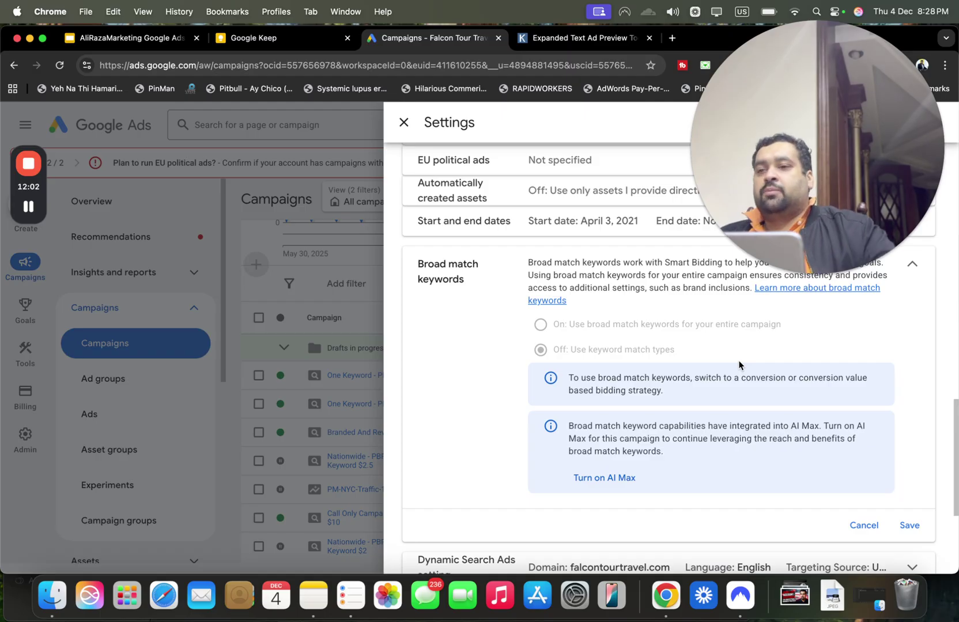
- Return to Google Slides and move the line "Wrong campaign structure" from slide 7 into the body of a new slide 8
left_click(167, 39)
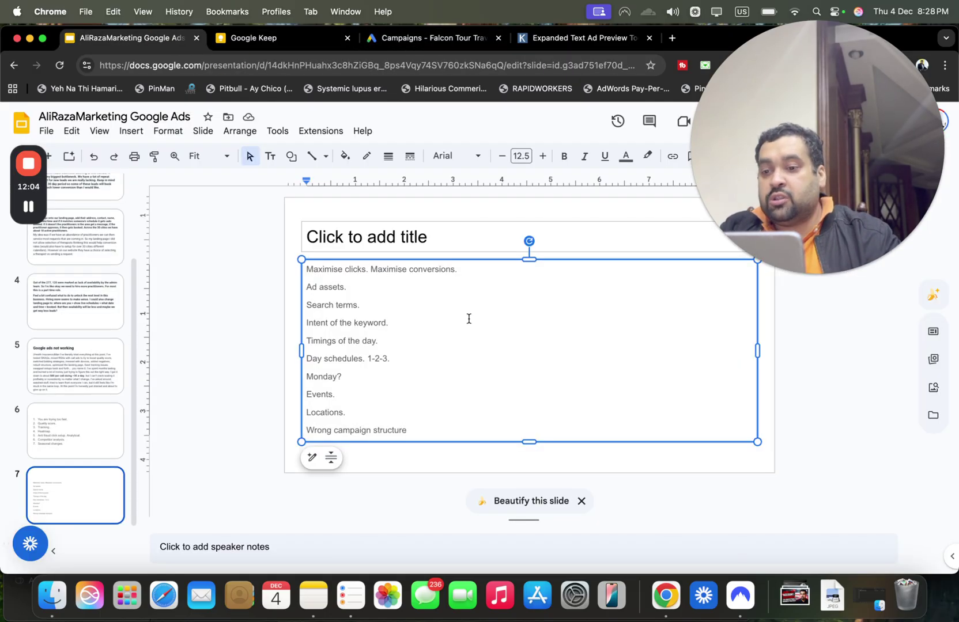
key("Return")
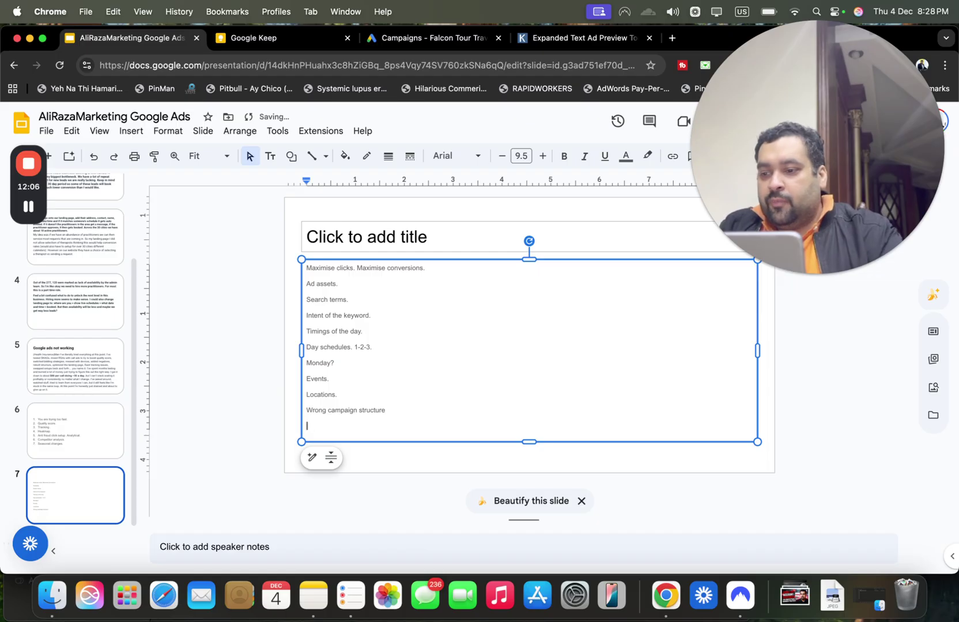
key("BackSpace")
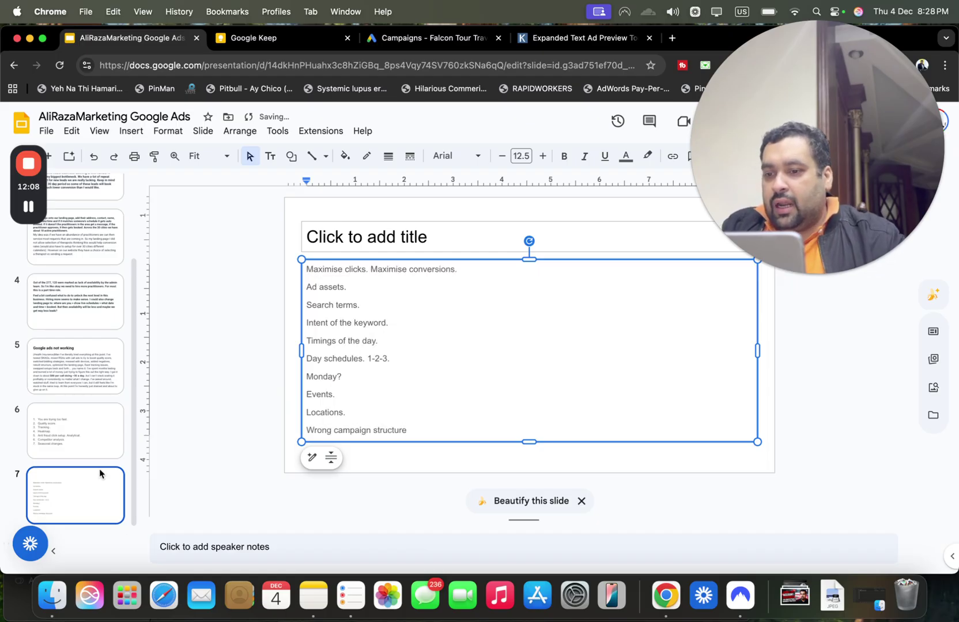
left_click_drag(410, 431, 308, 429)
key("super+c")
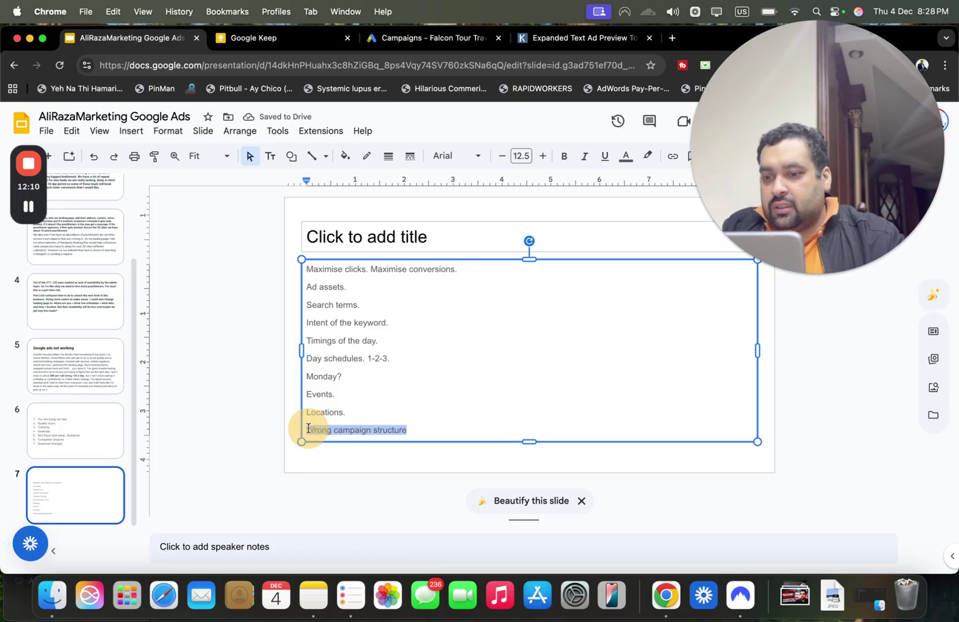
key("BackSpace")
right_click(82, 504)
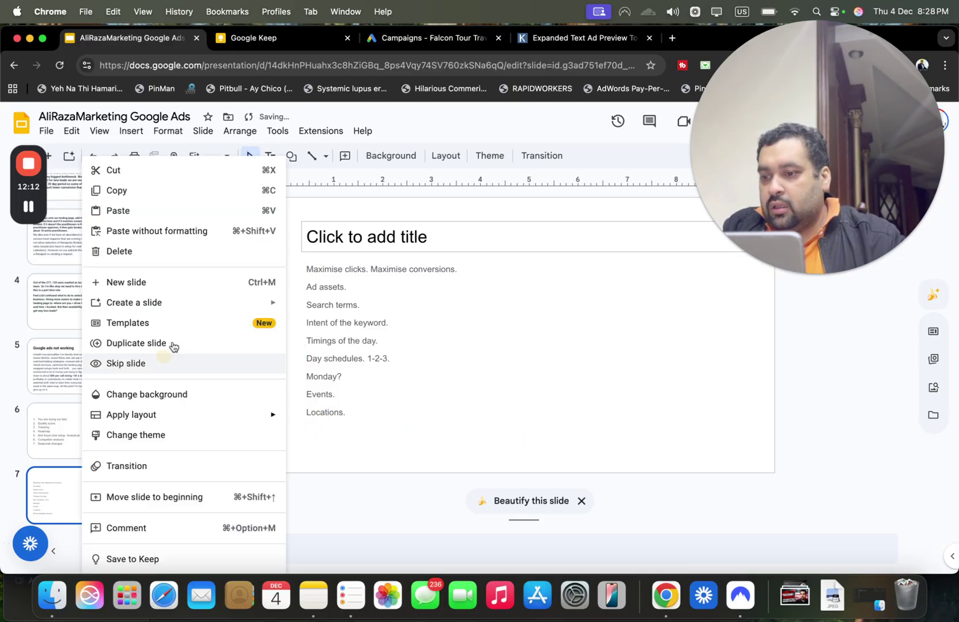
left_click(206, 281)
left_click(374, 269)
key("super+v")
- Add the line "Keyword type. Phrase match or exact." below "Wrong campaign structure" on slide 8
type("Keyword")
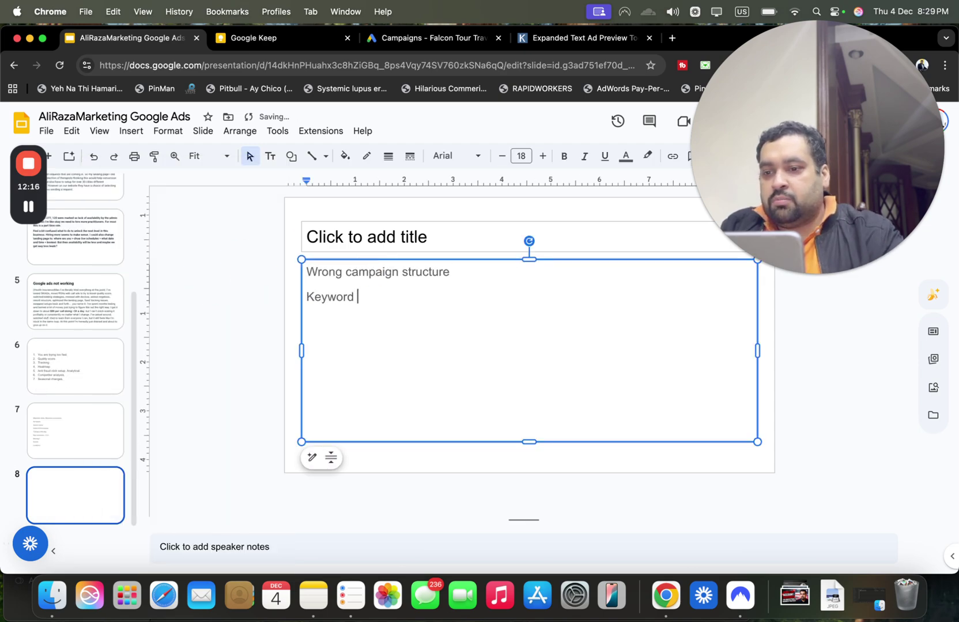
type(" type.")
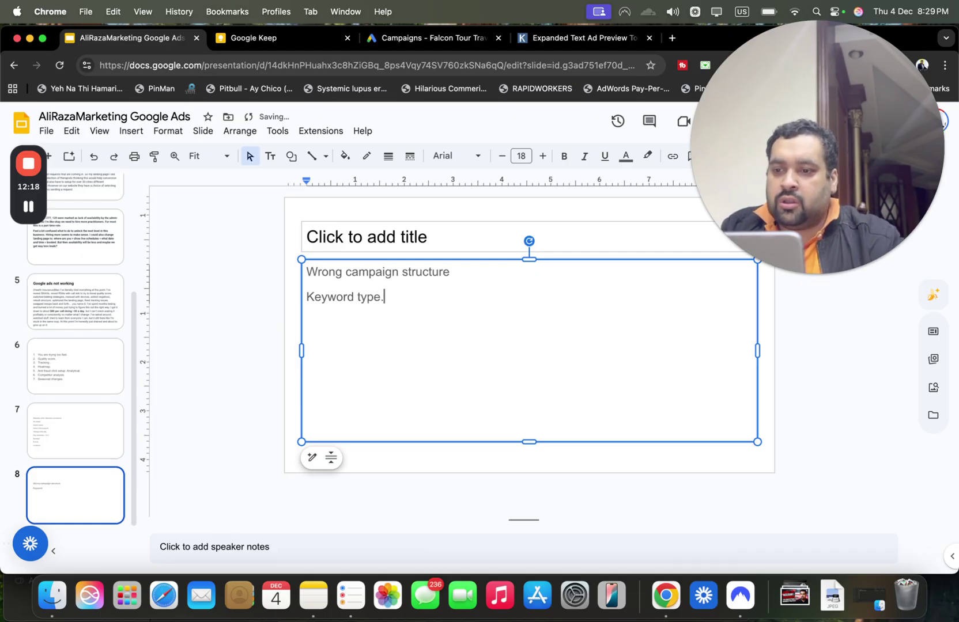
type(" Phrase match or exact.")
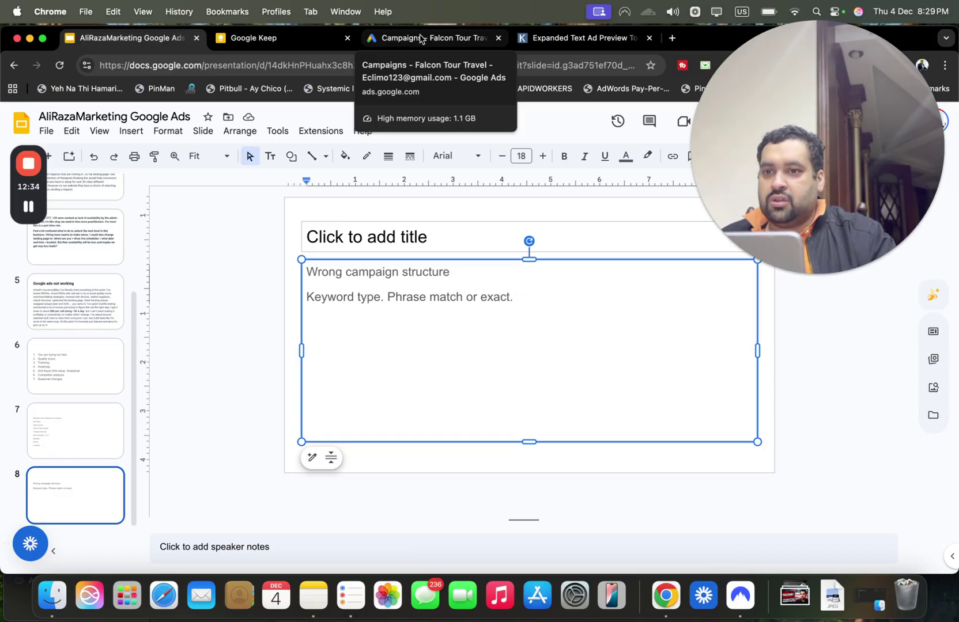
- Switch to Google Ads, review the campaign's Broad match keywords options, and close that setting without saving
left_click(421, 39)
scroll(954, 434, "down", 3)
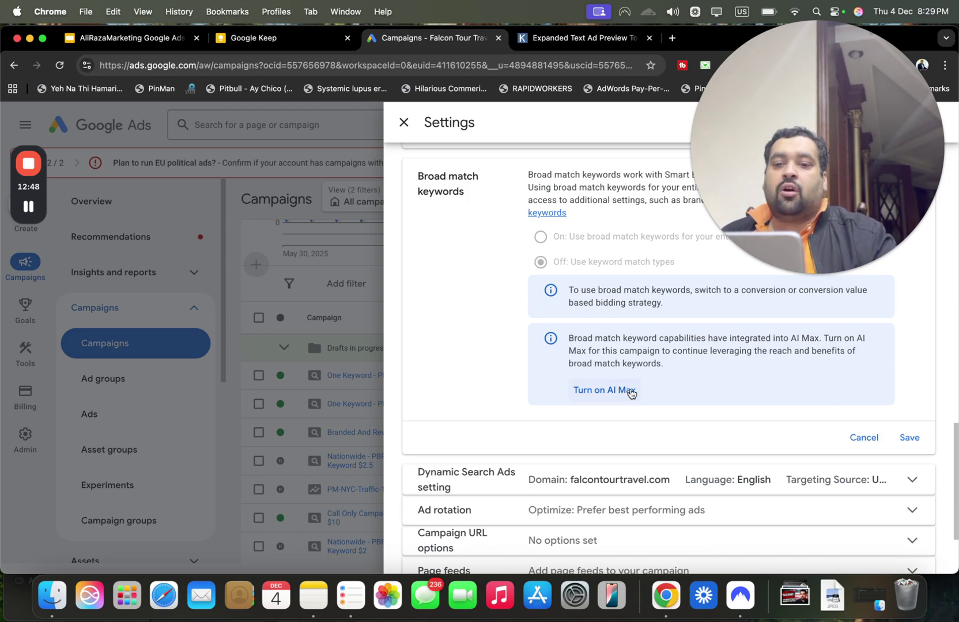
left_click(863, 438)
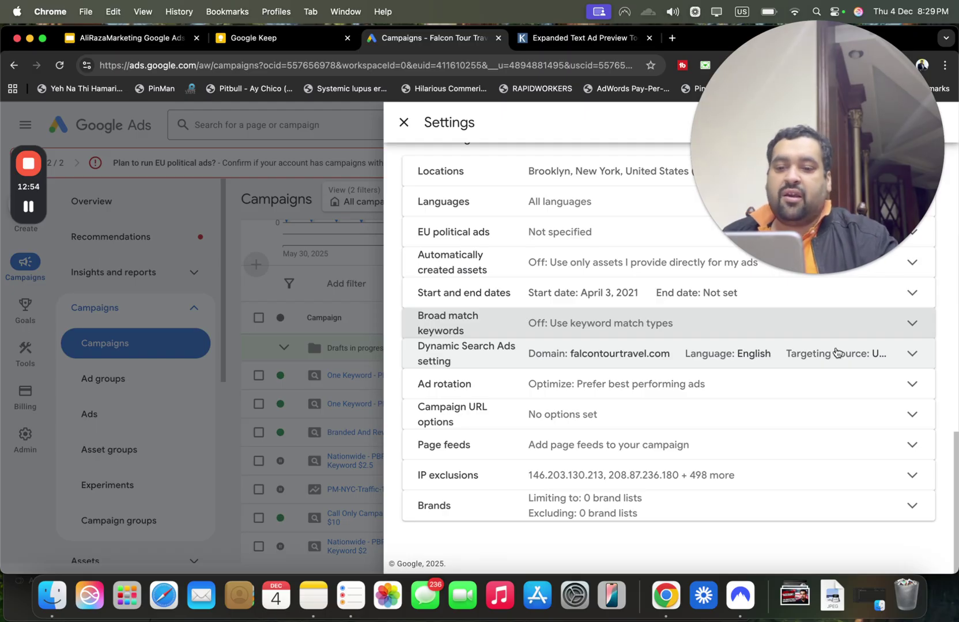
- Review the campaign's Dynamic Search Ads setting and its Ad rotation options
left_click(836, 352)
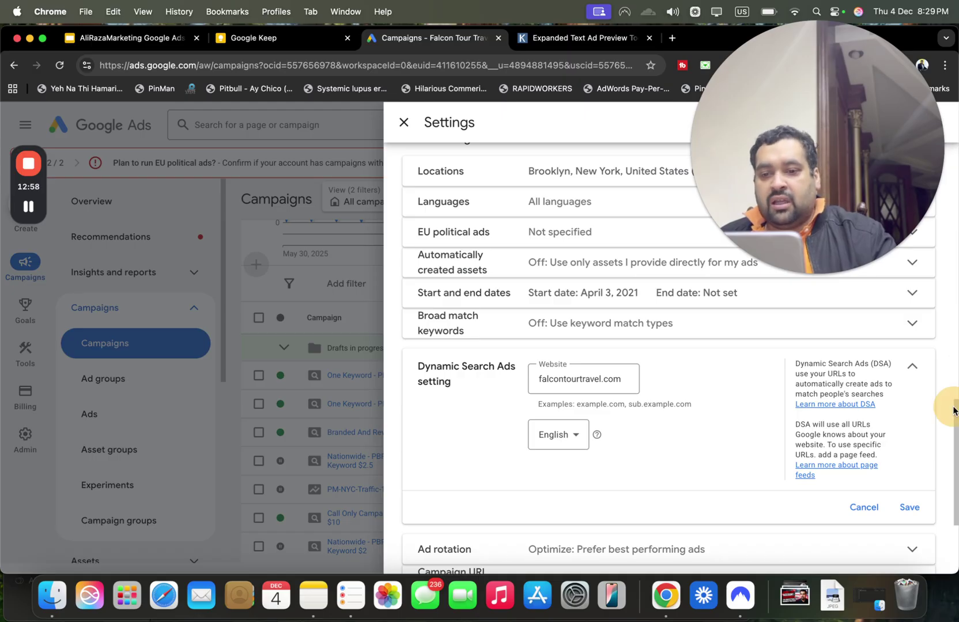
left_click_drag(955, 433, 955, 454)
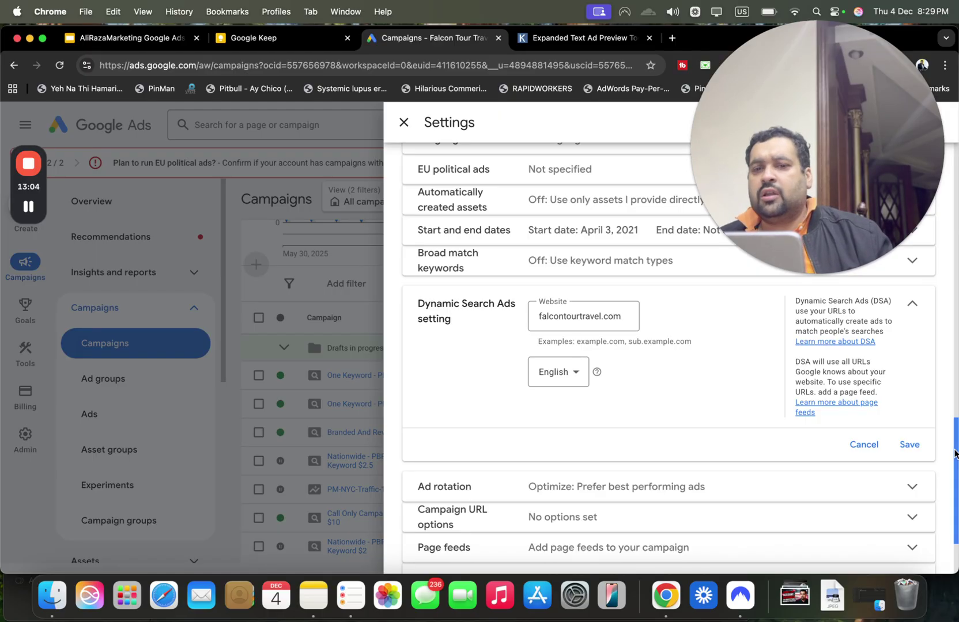
left_click(863, 495)
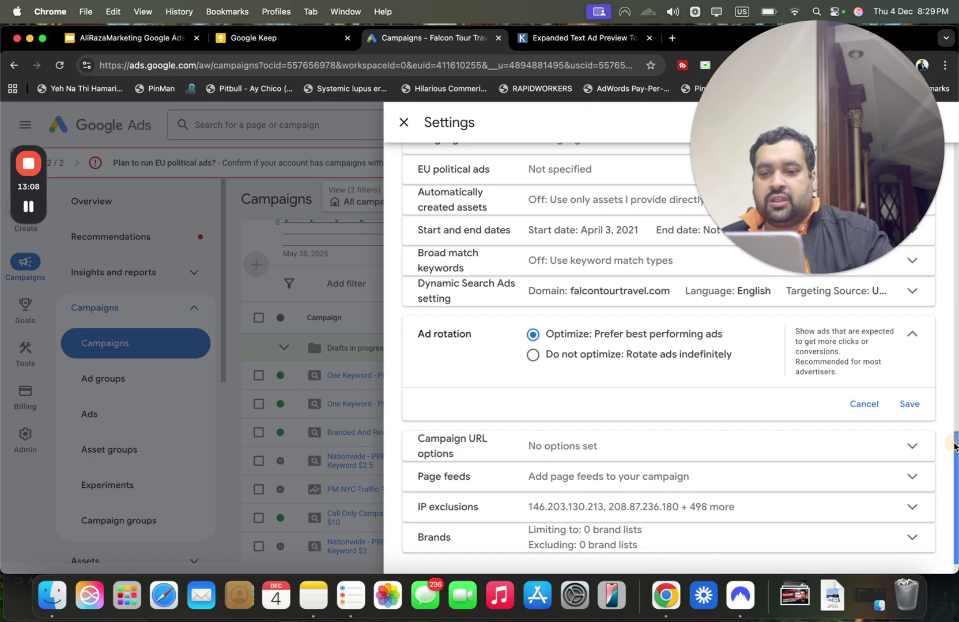
left_click_drag(955, 444, 954, 459)
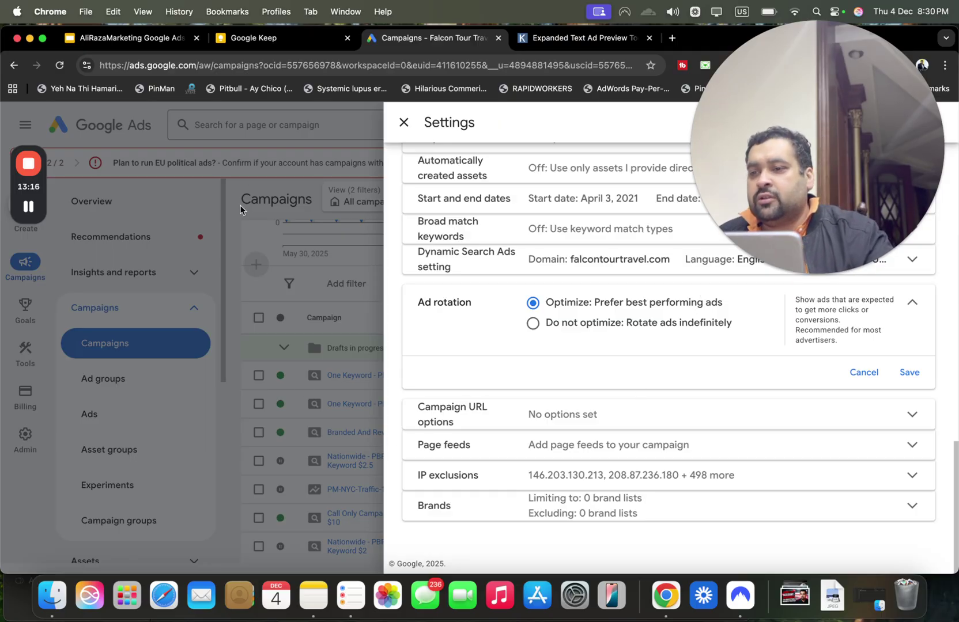
- Return to slide 8 of the Google Slides presentation
left_click(154, 33)
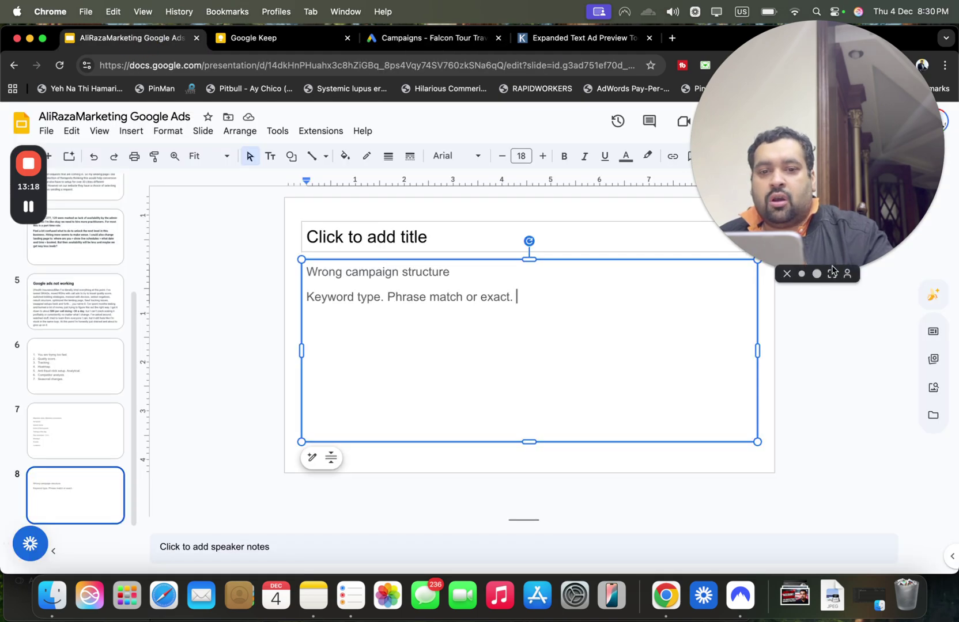
left_click(832, 274)
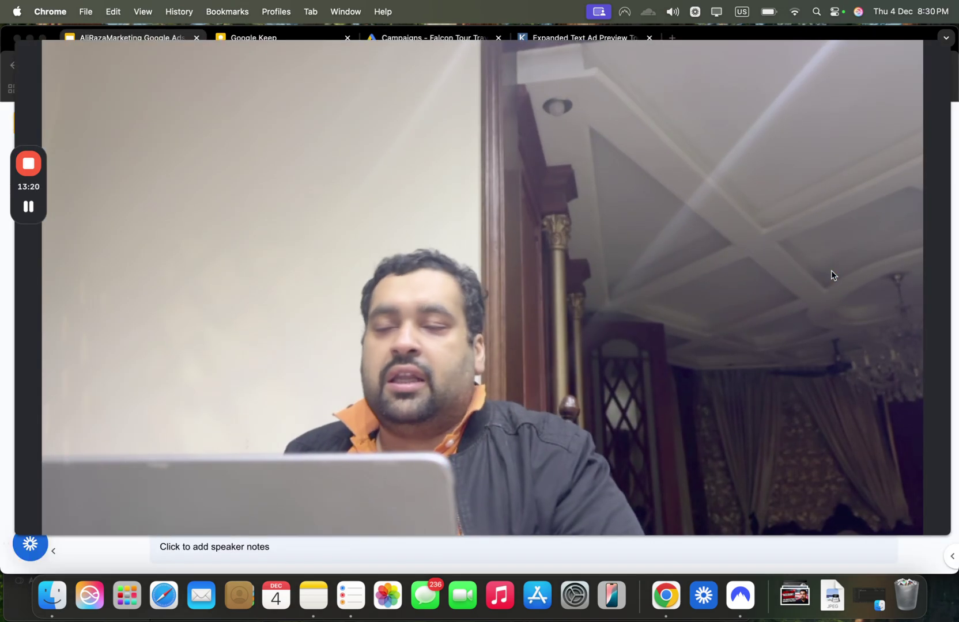